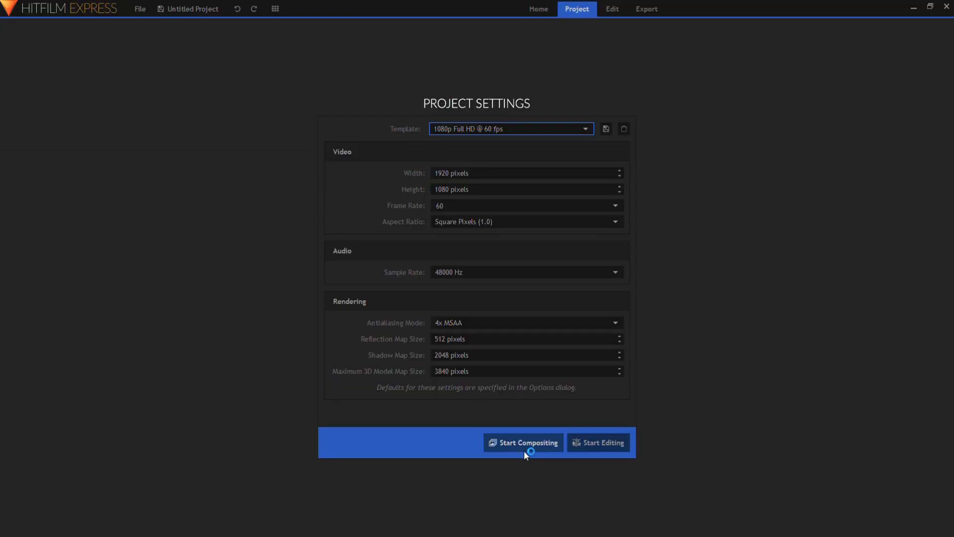
Start a compositing project and enter the text LIGHT FLARE on a text layer in Composite Shot 1
{"action": "left_click", "coordinate": [397, 405]}
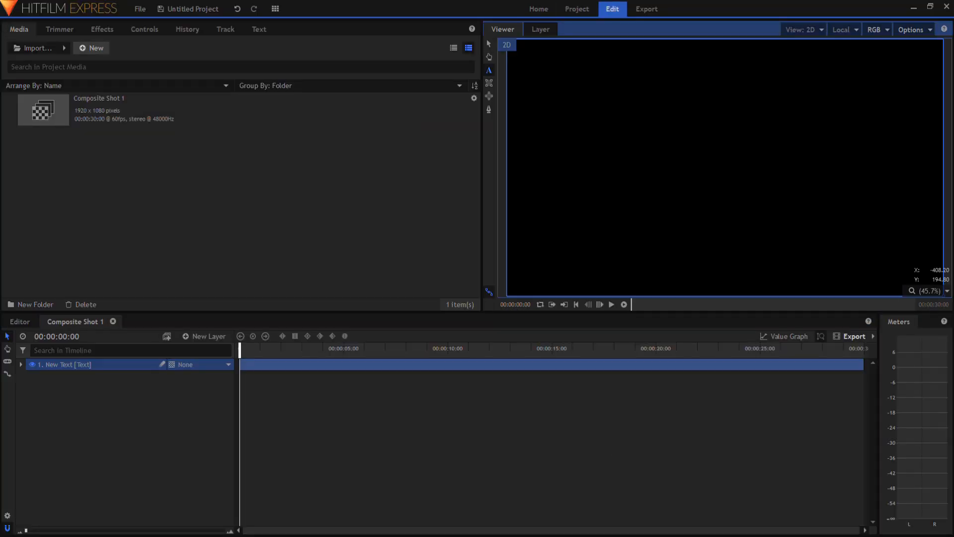
{"action": "type", "text": "GHT "}
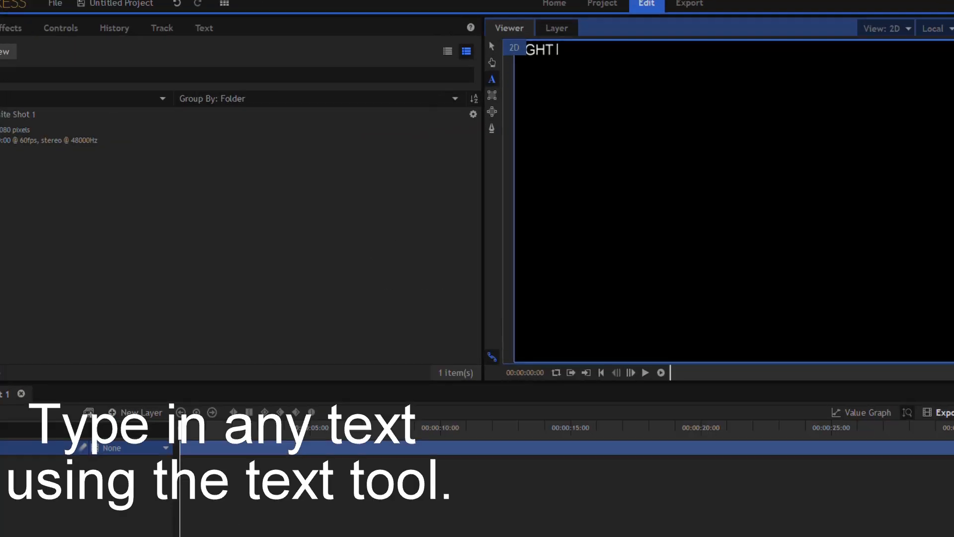
{"action": "type", "text": "F"}
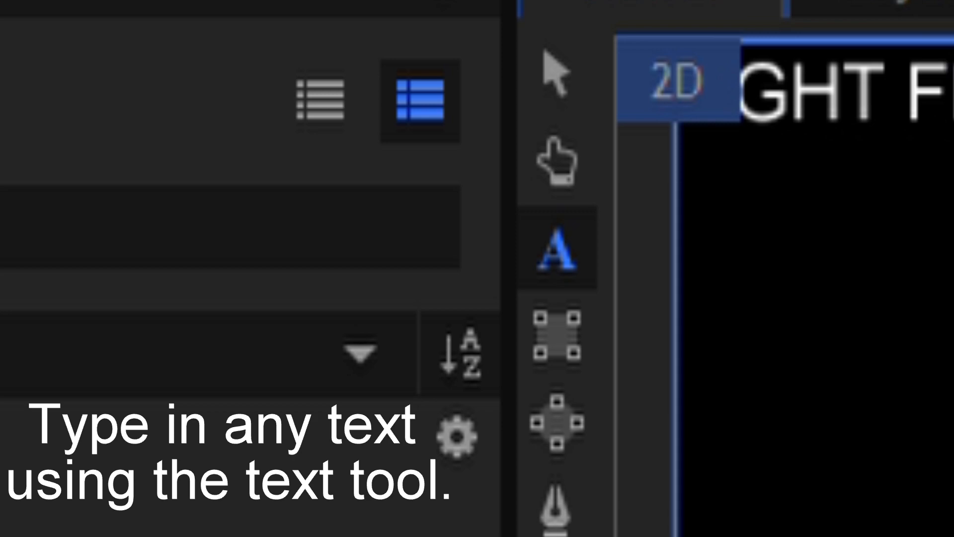
Centre-align the LIGHT FLARE text, set its font size to 245 and place it across the middle of the frame
{"action": "key", "text": "ctrl+a"}
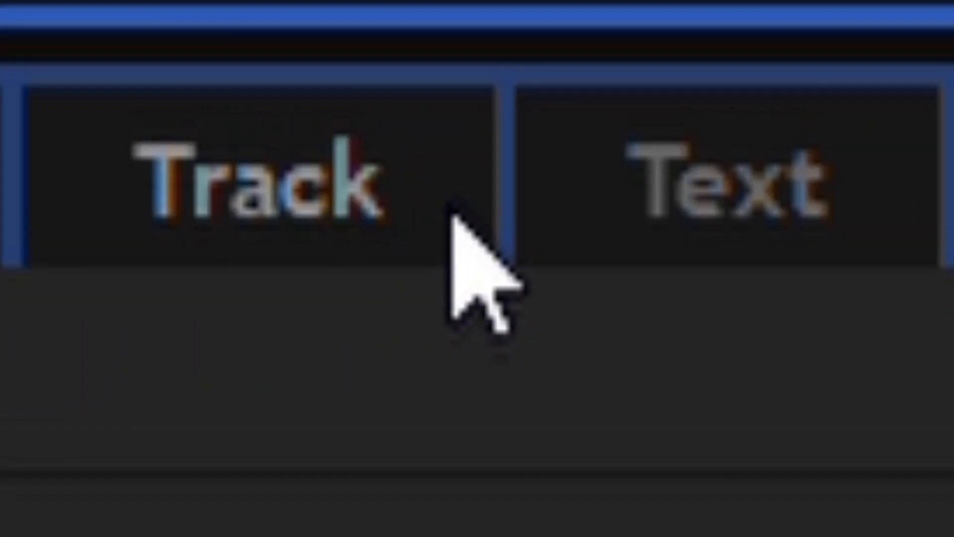
{"action": "left_click", "coordinate": [263, 30]}
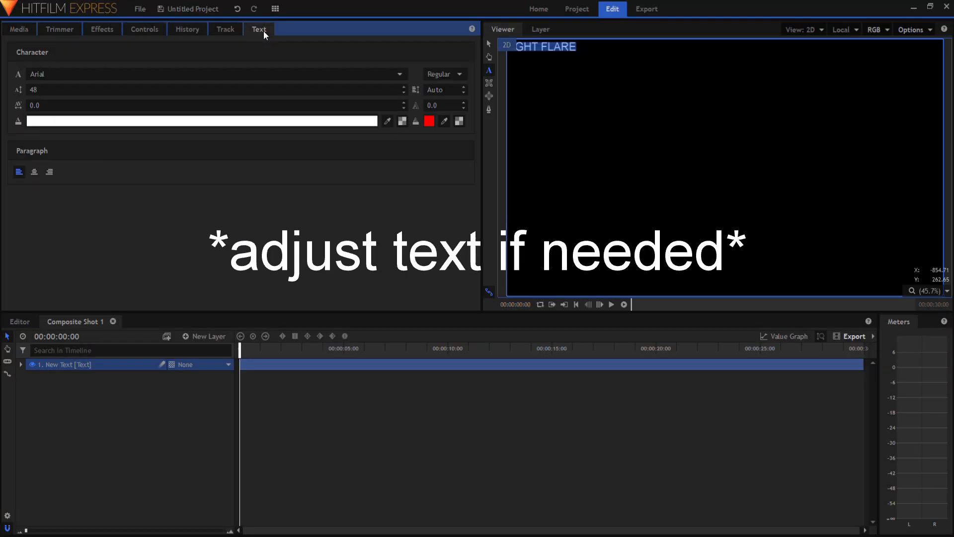
{"action": "left_click", "coordinate": [35, 172]}
{"action": "left_click_drag", "start_coordinate": [42, 94], "coordinate": [140, 92]}
{"action": "left_click_drag", "start_coordinate": [548, 74], "coordinate": [548, 155]}
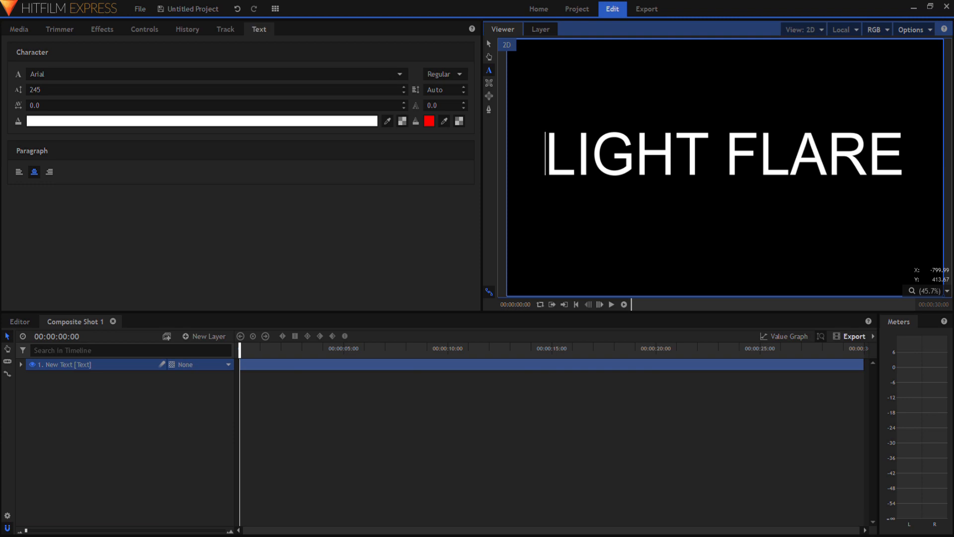
Give the whole LIGHT FLARE text a blue outline with a width of 4.0
{"action": "left_click_drag", "start_coordinate": [908, 169], "coordinate": [523, 222]}
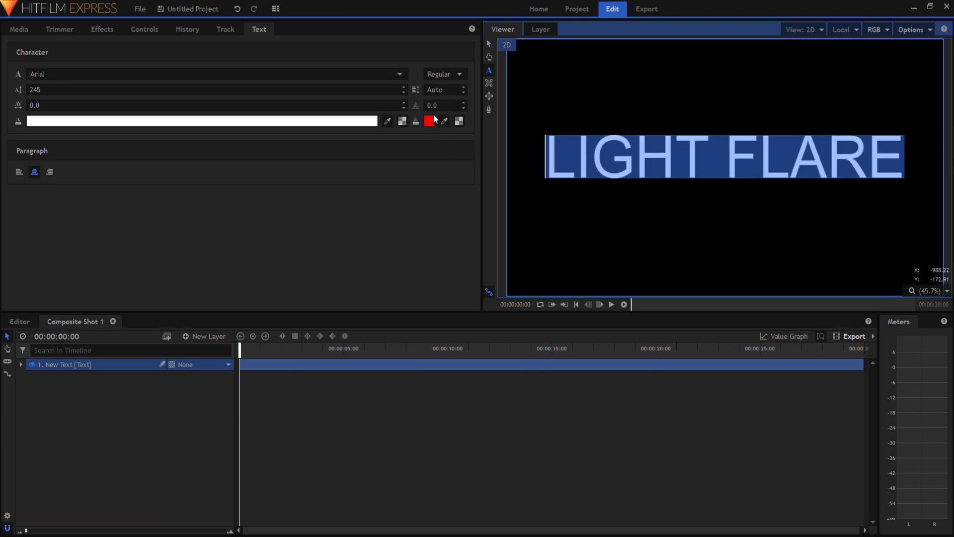
{"action": "left_click", "coordinate": [433, 116]}
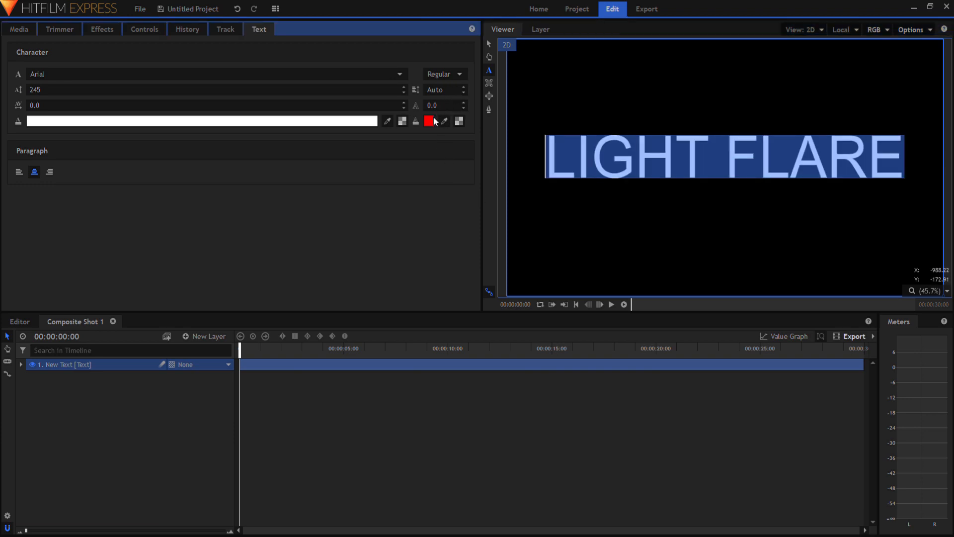
{"action": "left_click", "coordinate": [533, 376]}
{"action": "left_click", "coordinate": [463, 102]}
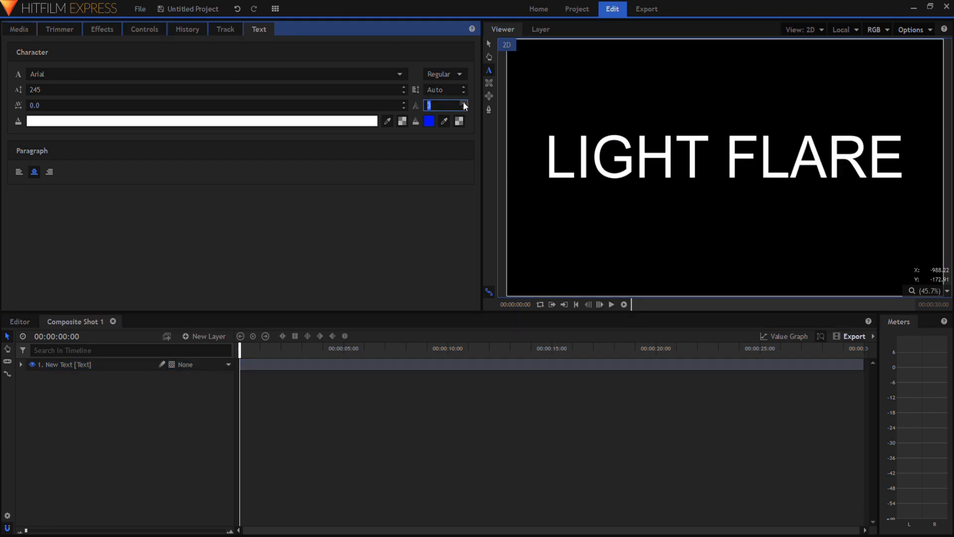
{"action": "left_click_drag", "start_coordinate": [902, 156], "coordinate": [545, 156]}
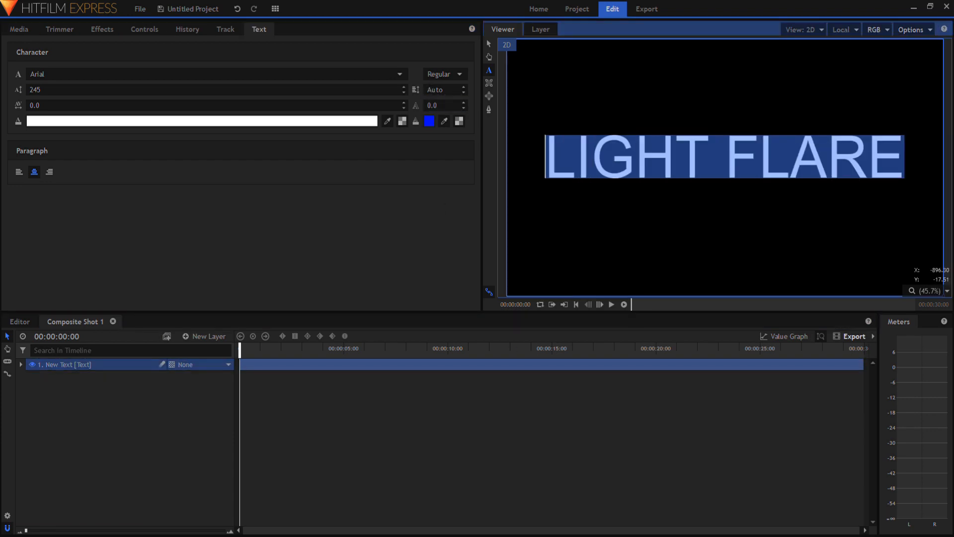
{"action": "left_click", "coordinate": [463, 102]}
{"action": "left_click", "coordinate": [463, 102]}
{"action": "left_click", "coordinate": [463, 102]}
{"action": "left_click", "coordinate": [463, 103]}
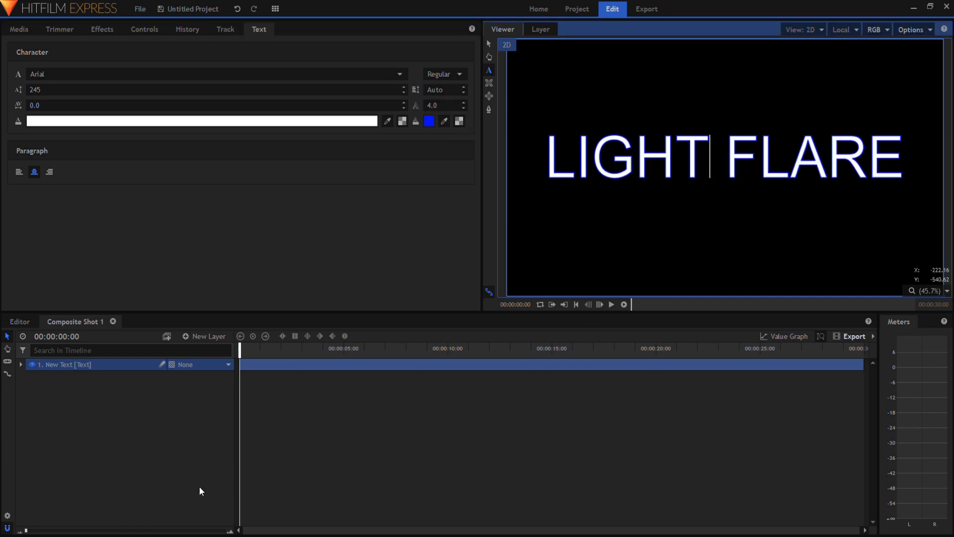
{"action": "left_click_drag", "start_coordinate": [299, 477], "coordinate": [363, 468]}
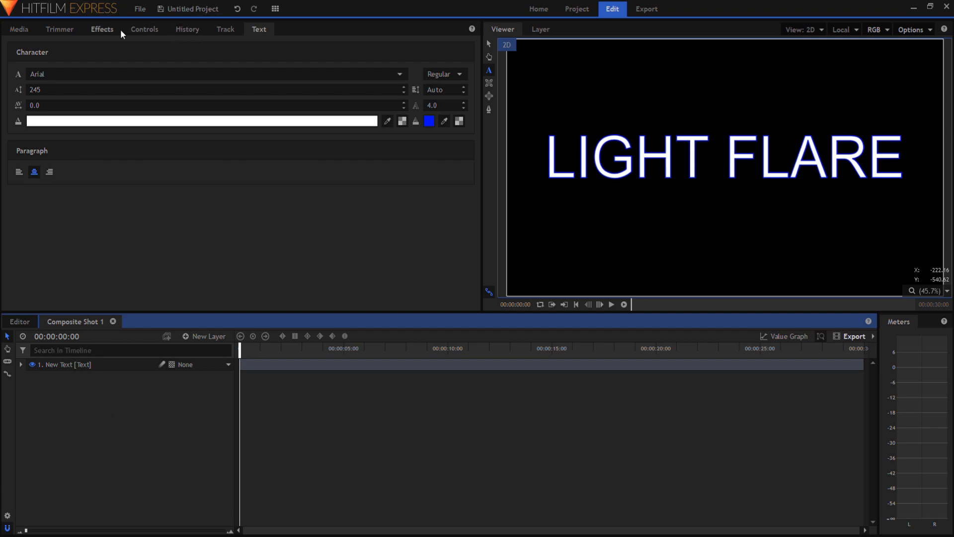
Rename the text layer to Light Flare, make it into its own composite shot and return to Composite Shot 1
{"action": "left_click", "coordinate": [91, 365]}
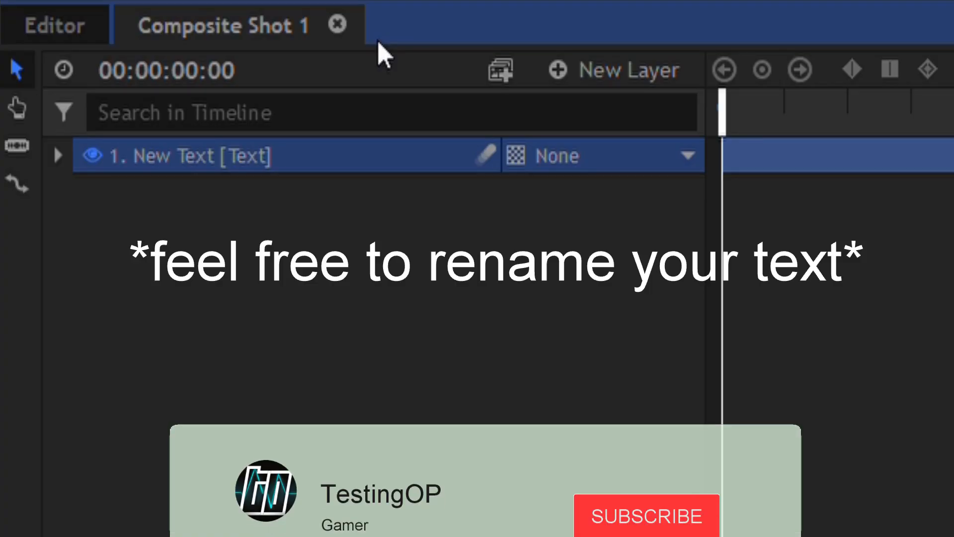
{"action": "key", "text": "F2"}
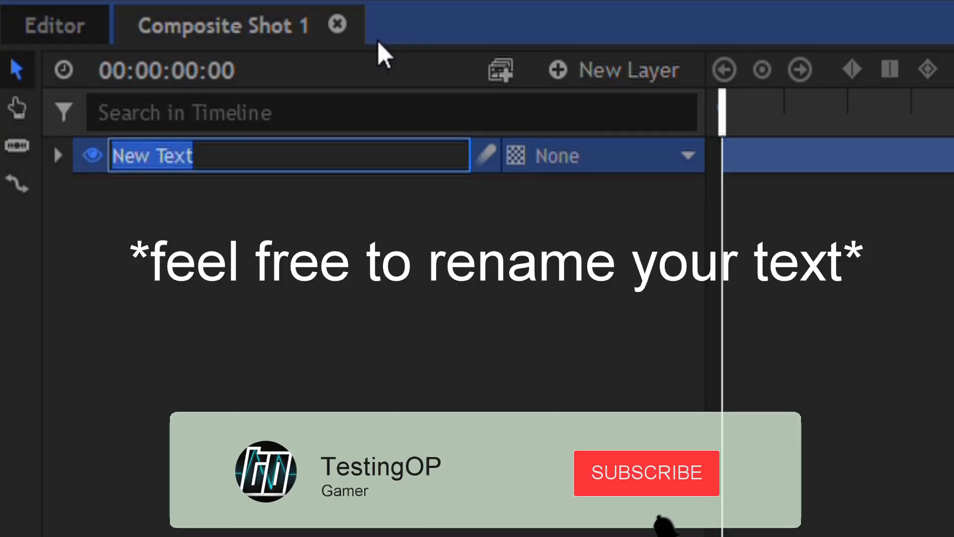
{"action": "type", "text": "Light "}
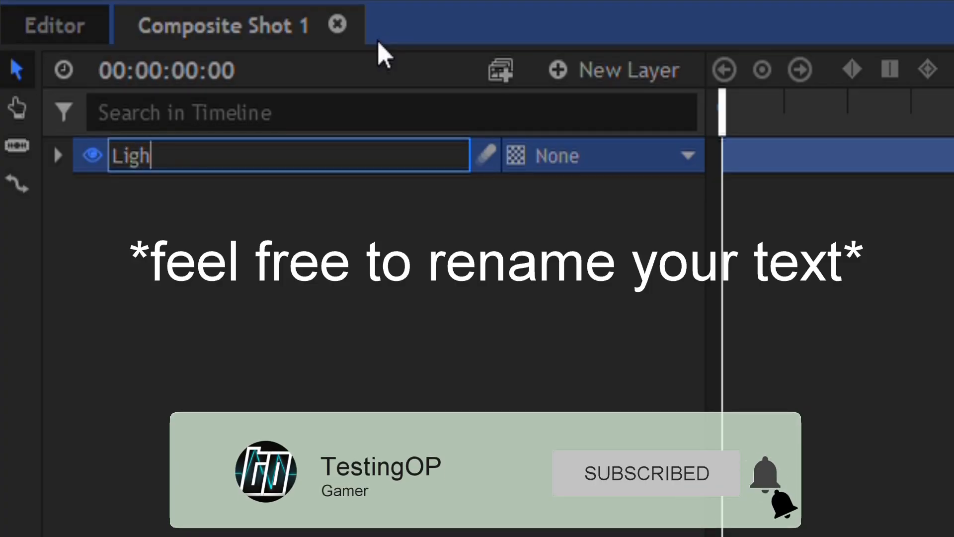
{"action": "type", "text": "Flare"}
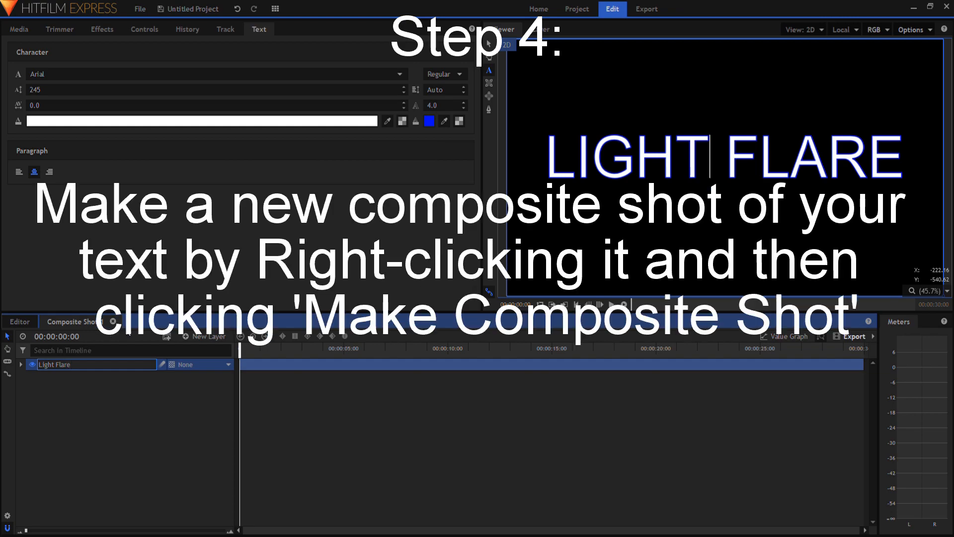
{"action": "key", "text": "Return"}
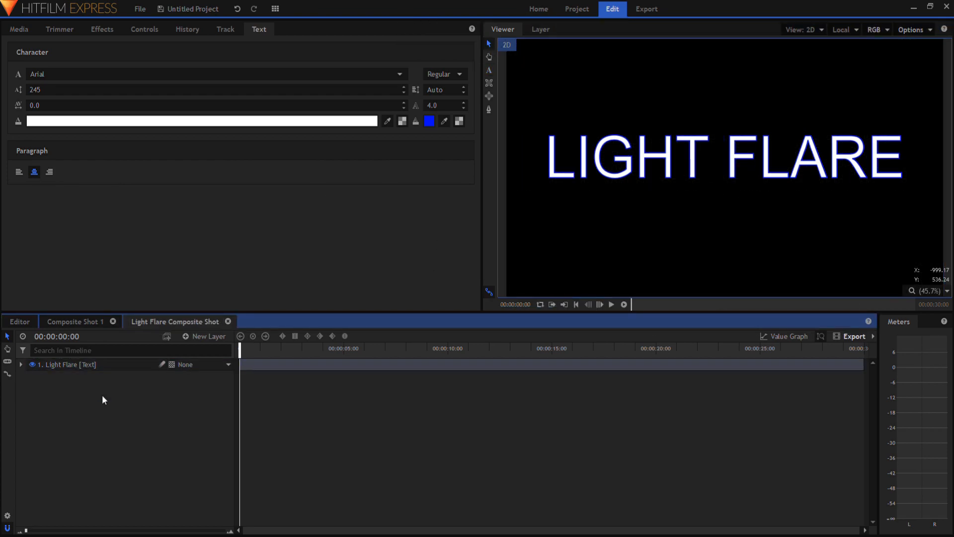
{"action": "left_click", "coordinate": [85, 323]}
{"action": "left_click", "coordinate": [120, 368]}
{"action": "key", "text": "ctrl+d"}
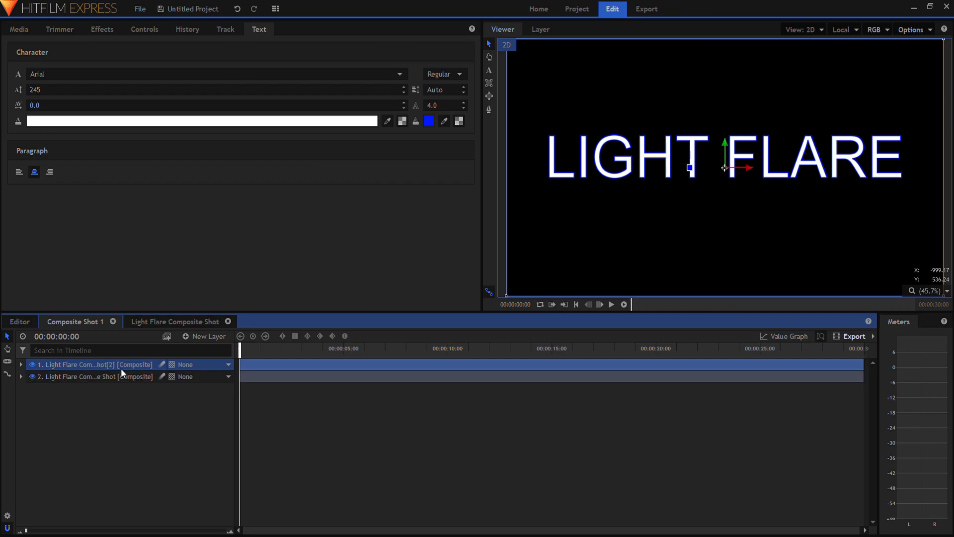
{"action": "key", "text": "Delete"}
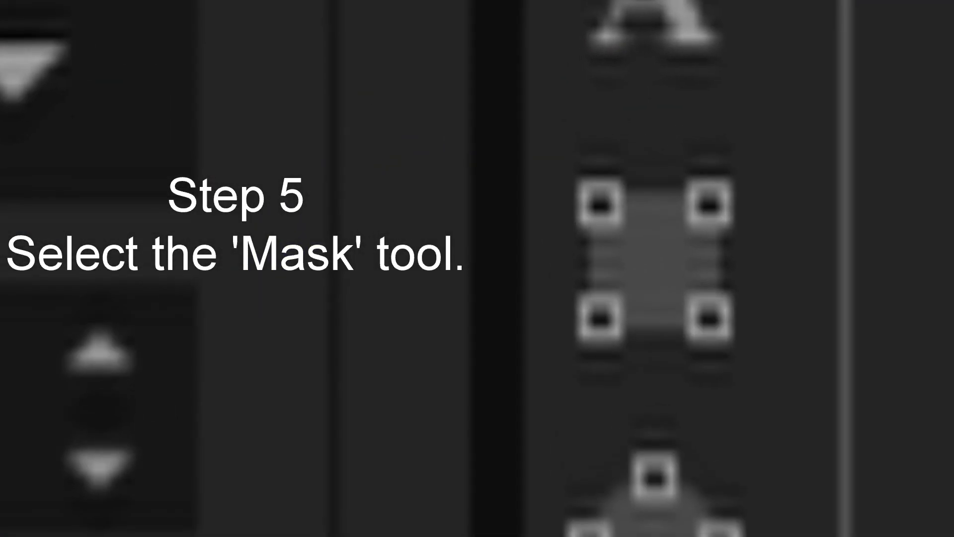
Draw a horizontal rectangular mask on the Light Flare composite layer, keeping only a thin strip along the letters' upper edges
{"action": "left_click", "coordinate": [621, 325]}
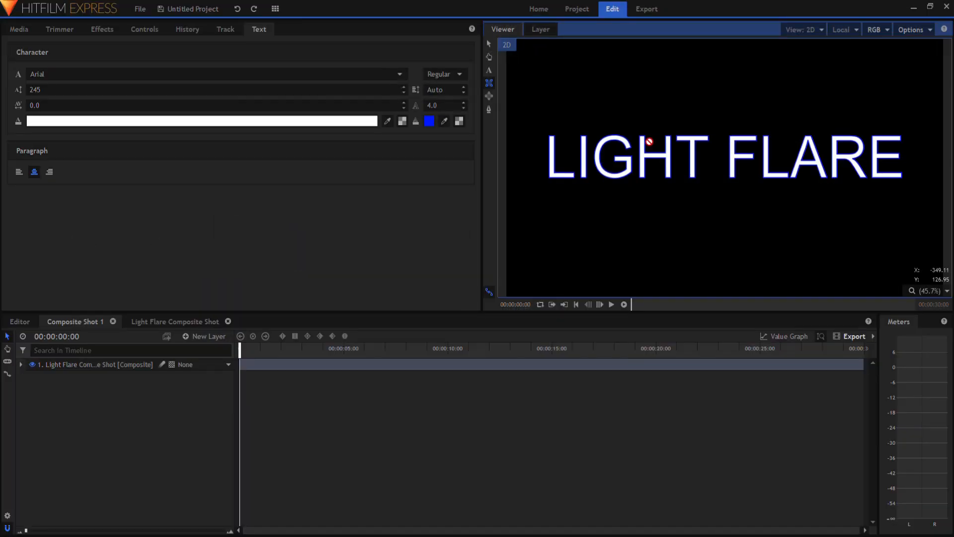
{"action": "left_click", "coordinate": [62, 366]}
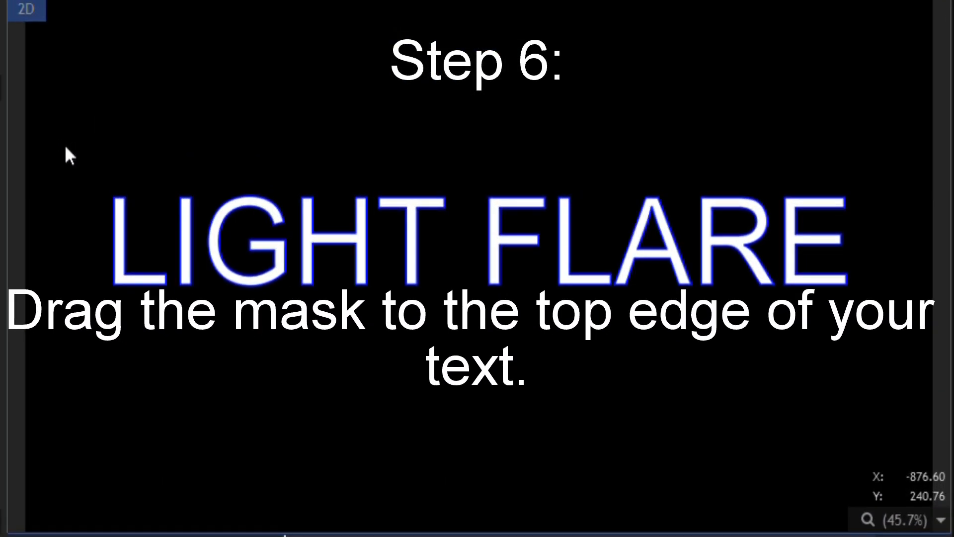
{"action": "left_click_drag", "start_coordinate": [525, 111], "coordinate": [688, 141]}
{"action": "left_click_drag", "start_coordinate": [512, 230], "coordinate": [901, 208]}
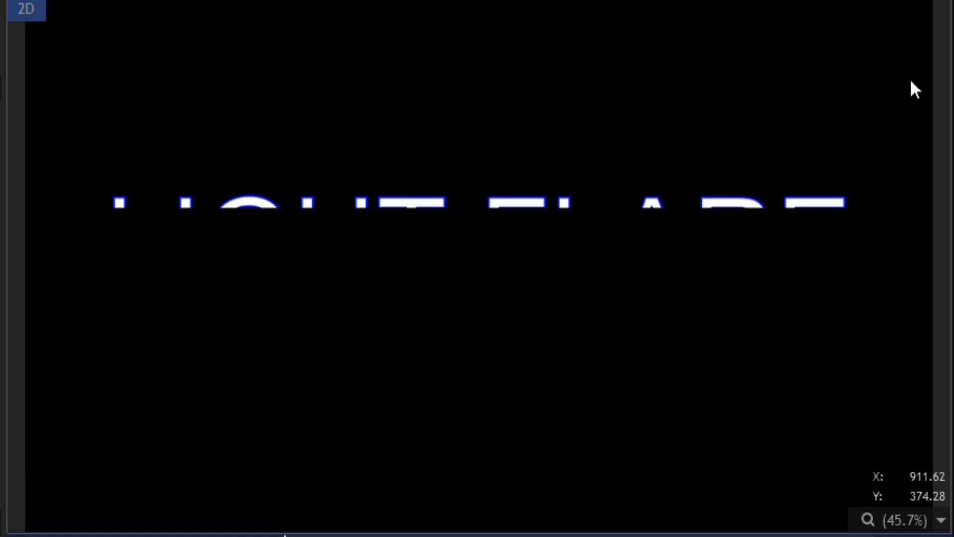
Draw a tall, narrow vertical mask just past the end of the text and set its blend mode to Intersect
{"action": "left_click_drag", "start_coordinate": [883, 56], "coordinate": [873, 421]}
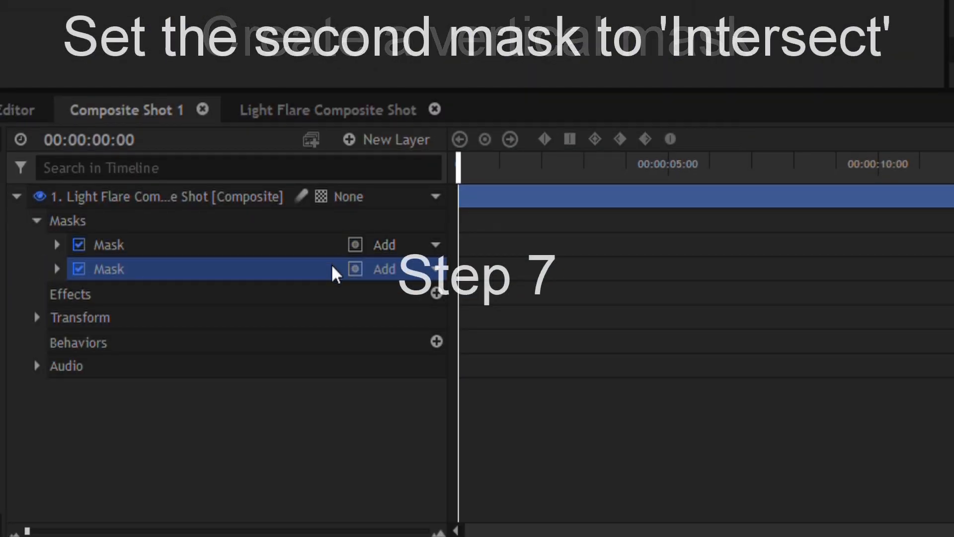
{"action": "left_click", "coordinate": [390, 276]}
{"action": "left_click", "coordinate": [409, 367]}
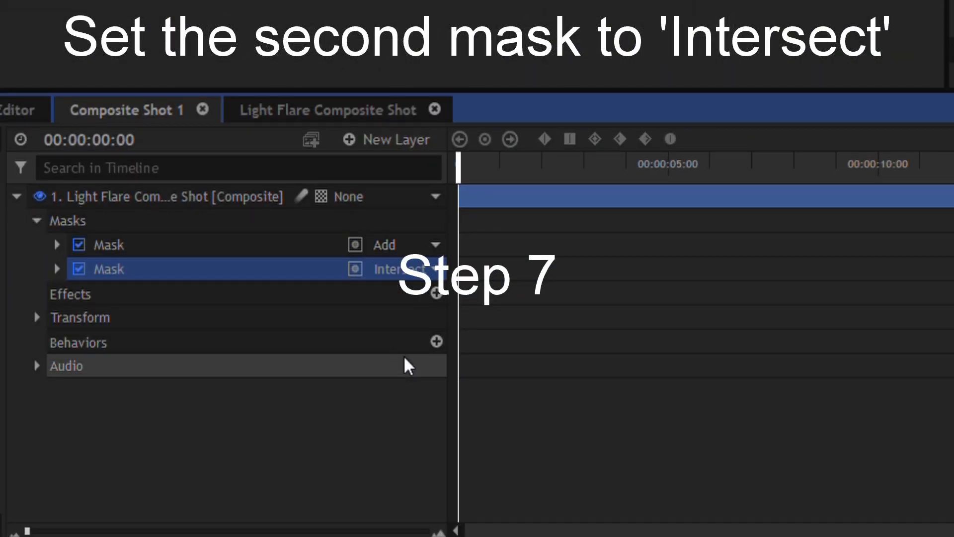
Keyframe the second mask's position at the start, and at about 5 seconds set its X position to -1443.0
{"action": "left_click", "coordinate": [56, 270]}
{"action": "left_click", "coordinate": [77, 317]}
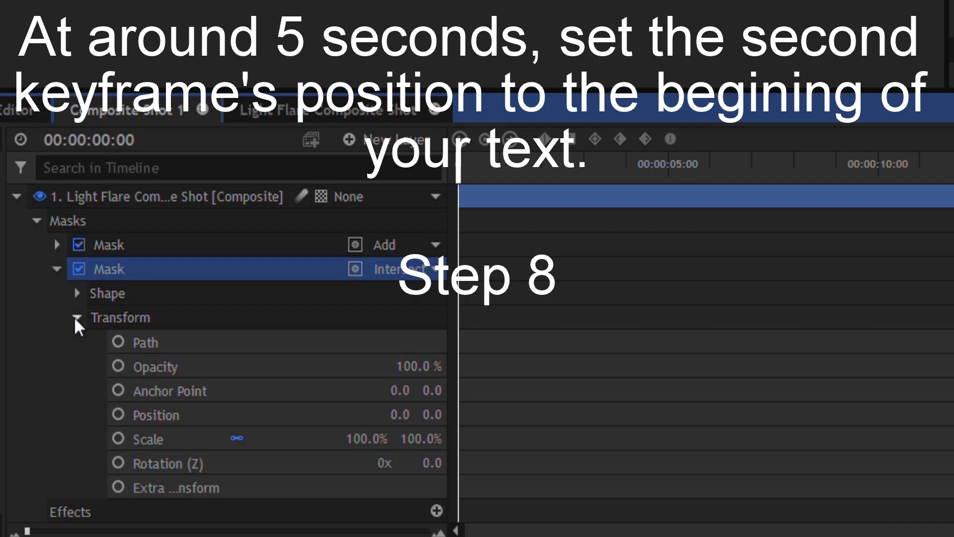
{"action": "left_click", "coordinate": [118, 414]}
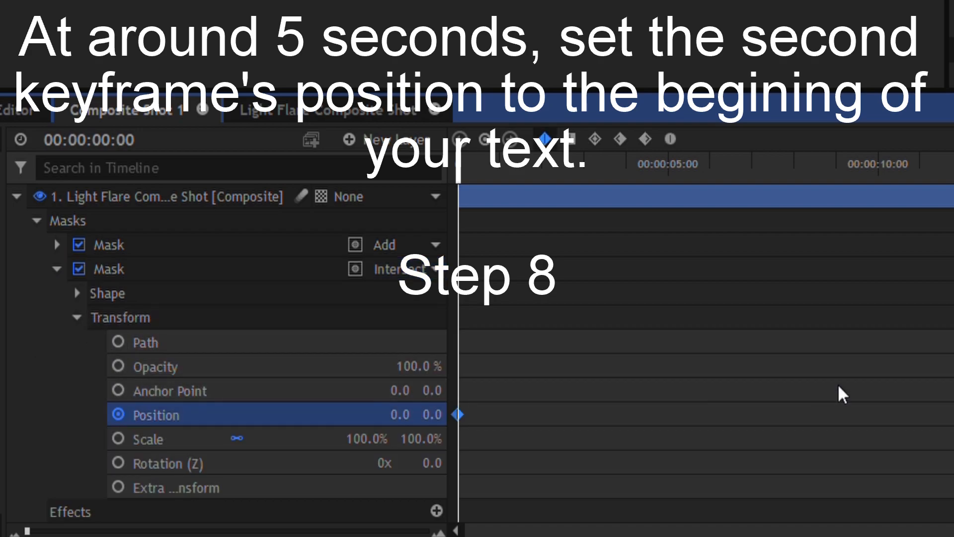
{"action": "key", "text": "space"}
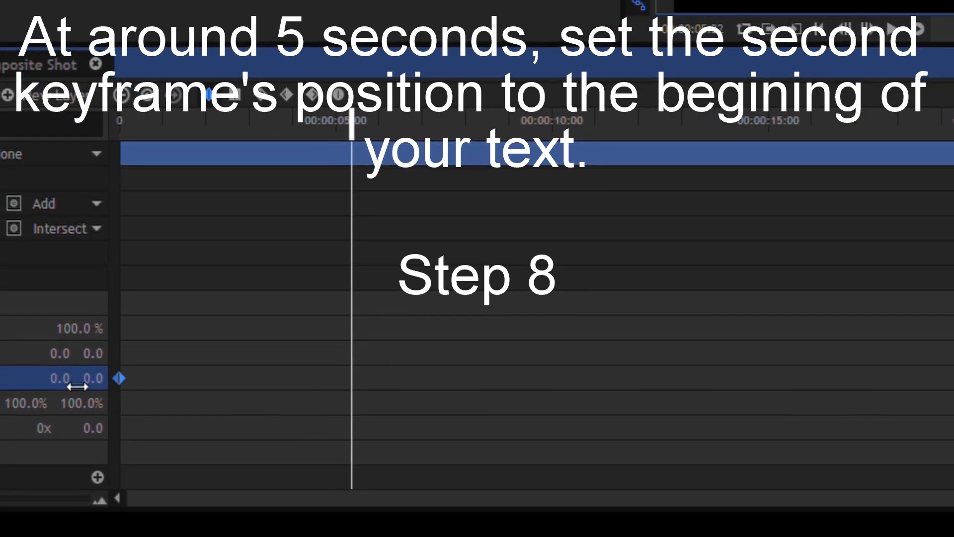
{"action": "left_click_drag", "start_coordinate": [13, 379], "coordinate": [0, 380]}
{"action": "left_click_drag", "start_coordinate": [95, 387], "coordinate": [0, 388]}
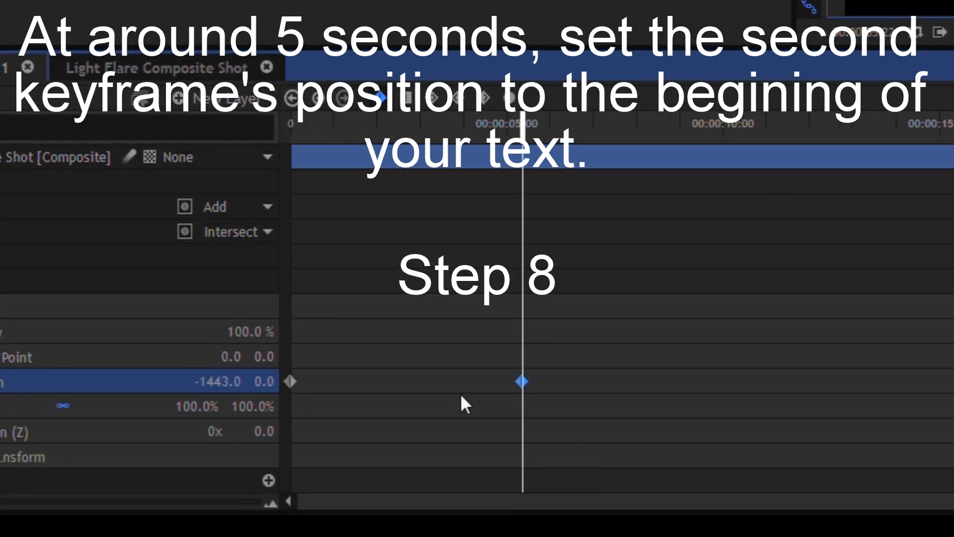
Play back the vertical mask's sweep across the text and return the playhead to the start
{"action": "double_click", "coordinate": [309, 382]}
{"action": "key", "text": "space"}
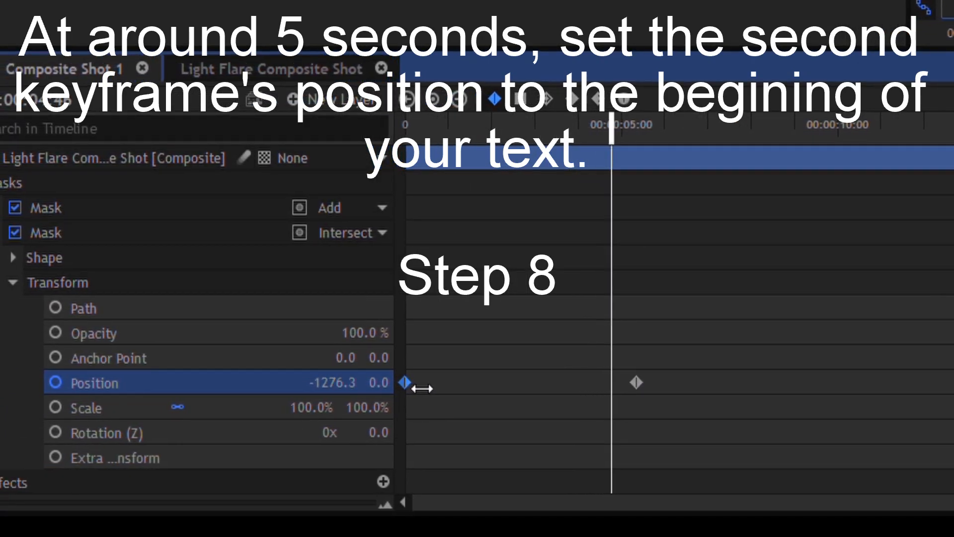
{"action": "key", "text": "space"}
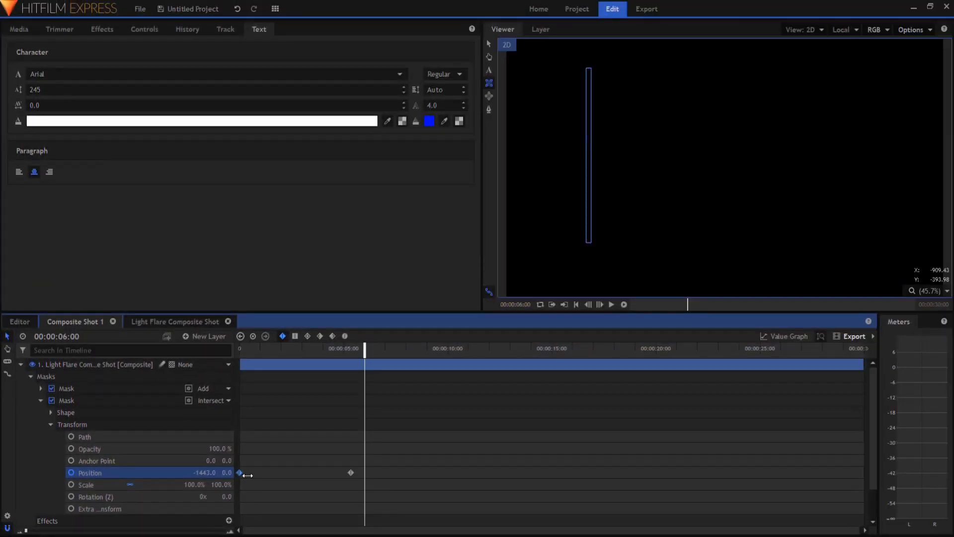
{"action": "key", "text": "Home"}
Duplicate the masked Light Flare composite layer in Composite Shot 1
{"action": "left_click", "coordinate": [21, 364]}
{"action": "left_click", "coordinate": [47, 364]}
{"action": "key", "text": "ctrl+d"}
{"action": "double_click", "coordinate": [47, 364]}
{"action": "left_click", "coordinate": [55, 321]}
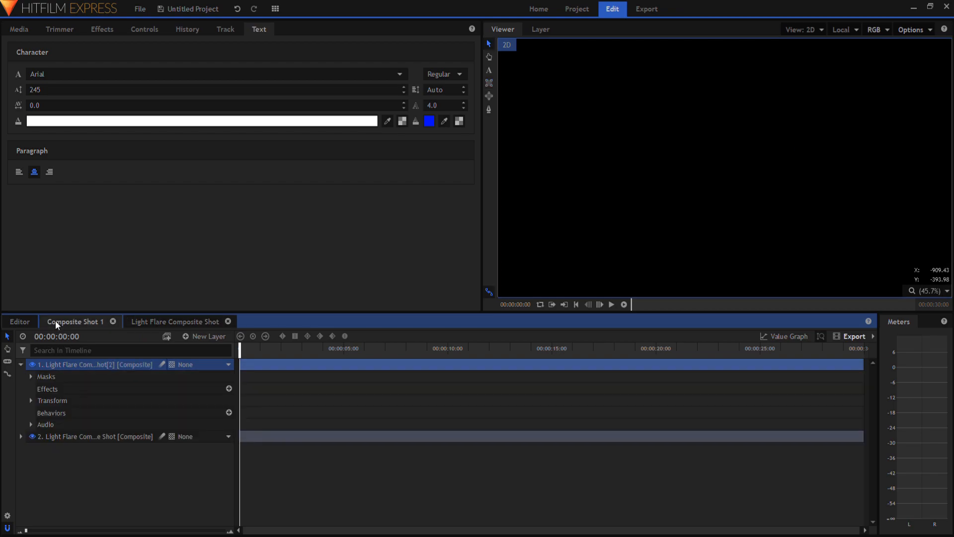
Delete both masks from the duplicated layer and move it below the masked original
{"action": "left_click", "coordinate": [77, 184]}
{"action": "left_click", "coordinate": [189, 243]}
{"action": "left_click", "coordinate": [189, 215], "text": "shift"}
{"action": "key", "text": "Delete"}
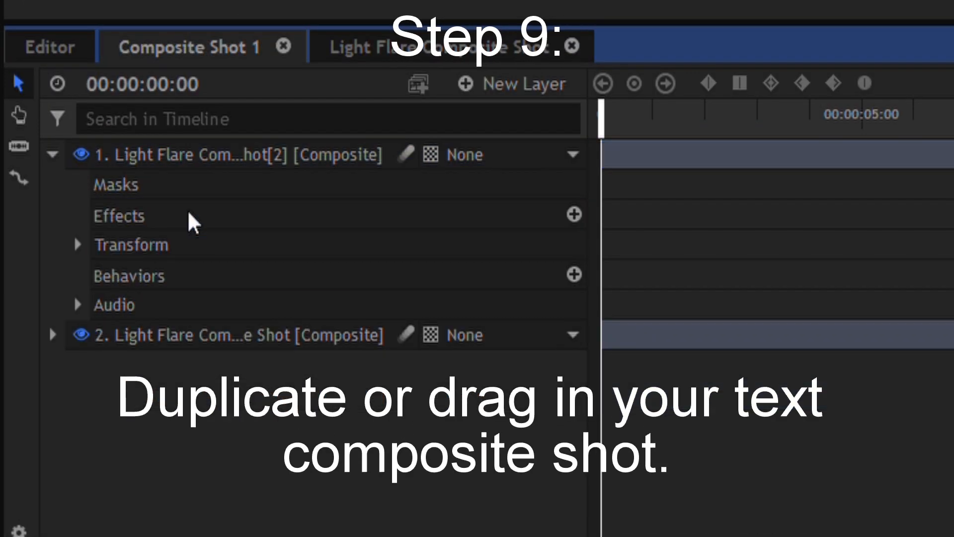
{"action": "left_click", "coordinate": [366, 166]}
{"action": "left_click_drag", "start_coordinate": [230, 156], "coordinate": [224, 378]}
Find the Auto Light Flares effect and apply it to the masked Light Flare composite layer
{"action": "left_click", "coordinate": [237, 159]}
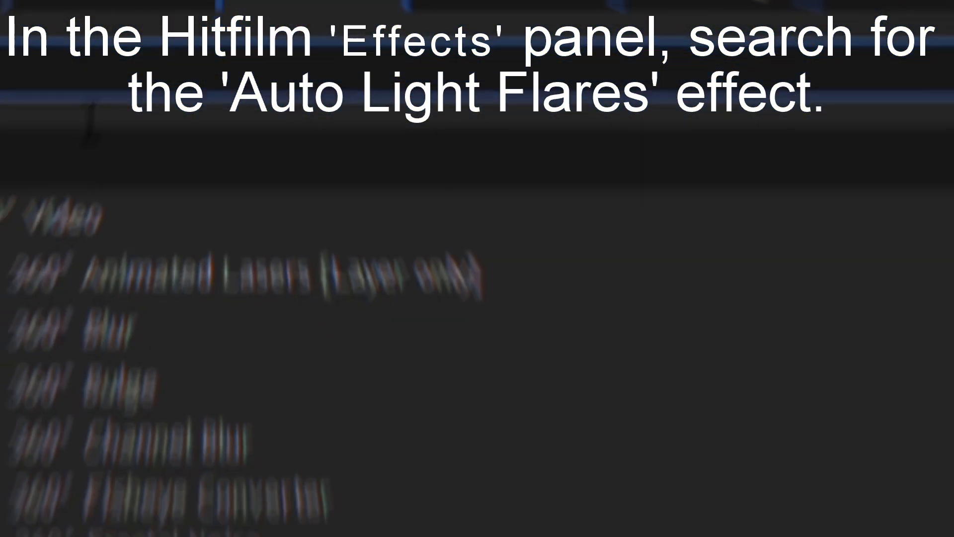
{"action": "type", "text": "li"}
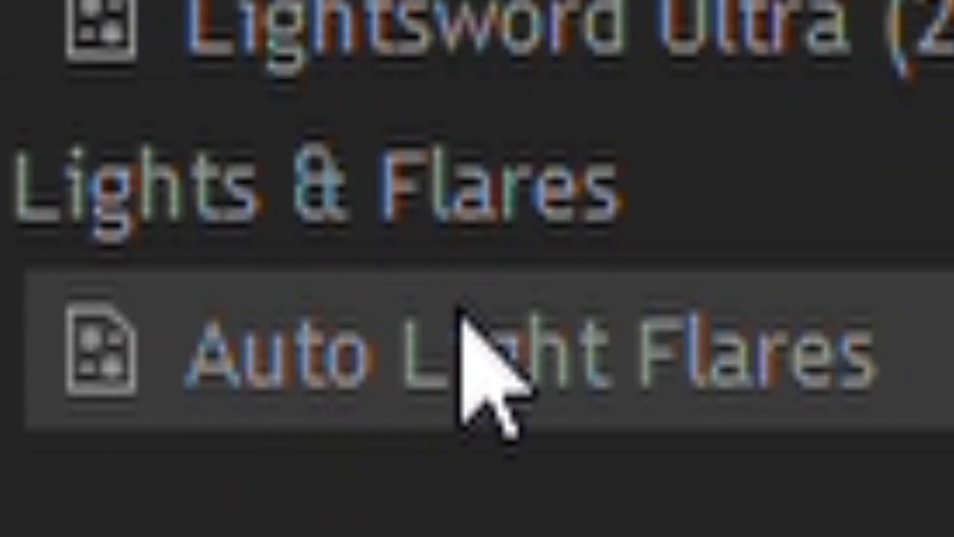
{"action": "left_click_drag", "start_coordinate": [656, 328], "coordinate": [522, 536]}
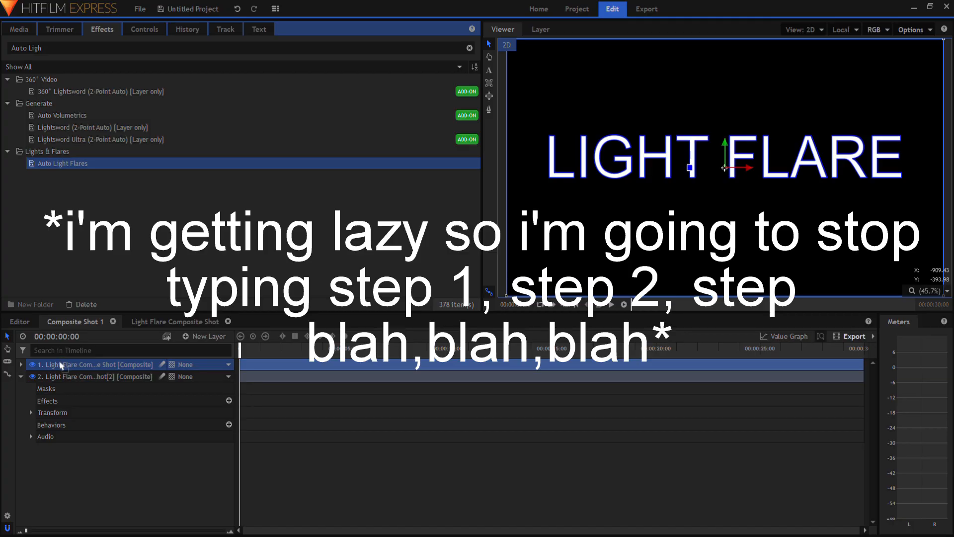
Add Auto Light Flares to the masked Light Flare layer and set its Flare Type to Anamorphic enterprise
{"action": "left_click_drag", "start_coordinate": [61, 365], "coordinate": [57, 361]}
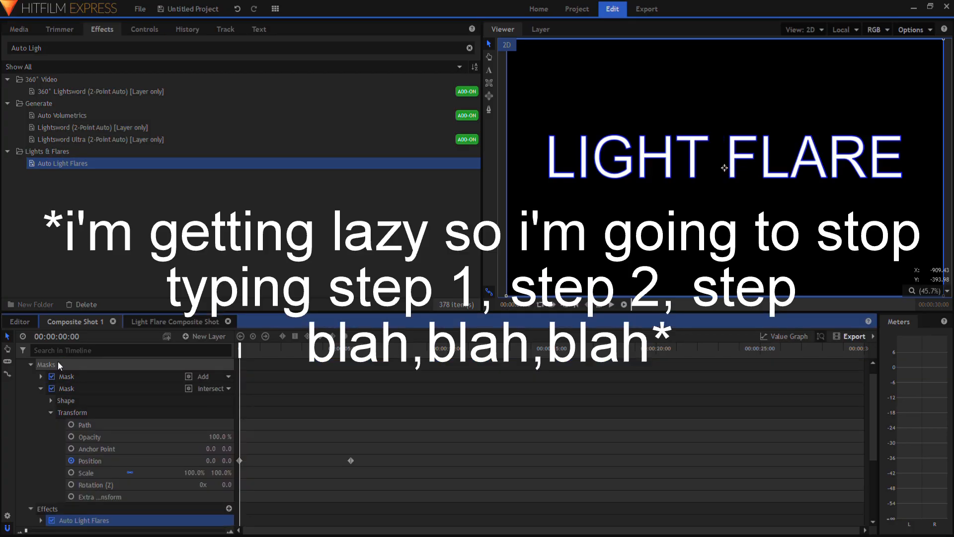
{"action": "left_click", "coordinate": [41, 389]}
{"action": "left_click", "coordinate": [40, 412]}
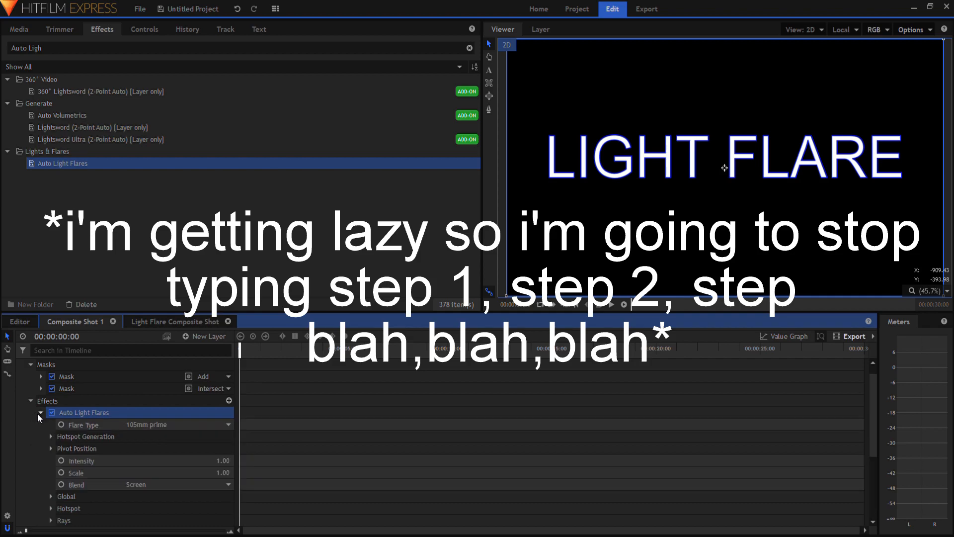
{"action": "left_click", "coordinate": [145, 30]}
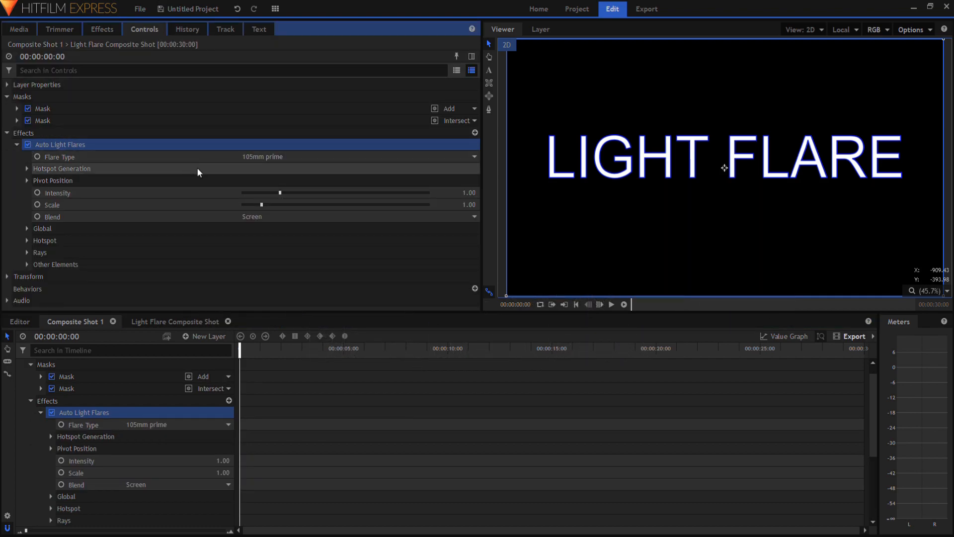
{"action": "left_click", "coordinate": [259, 159]}
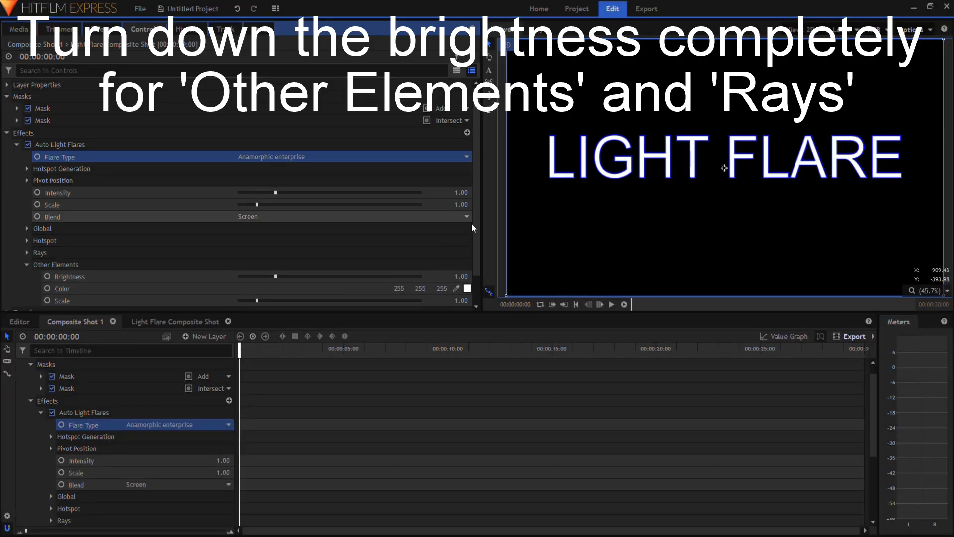
Turn the brightness of both Other Elements and Rays in Auto Light Flares down to 0
{"action": "scroll", "coordinate": [342, 264], "scroll_direction": "down", "scroll_amount": 2}
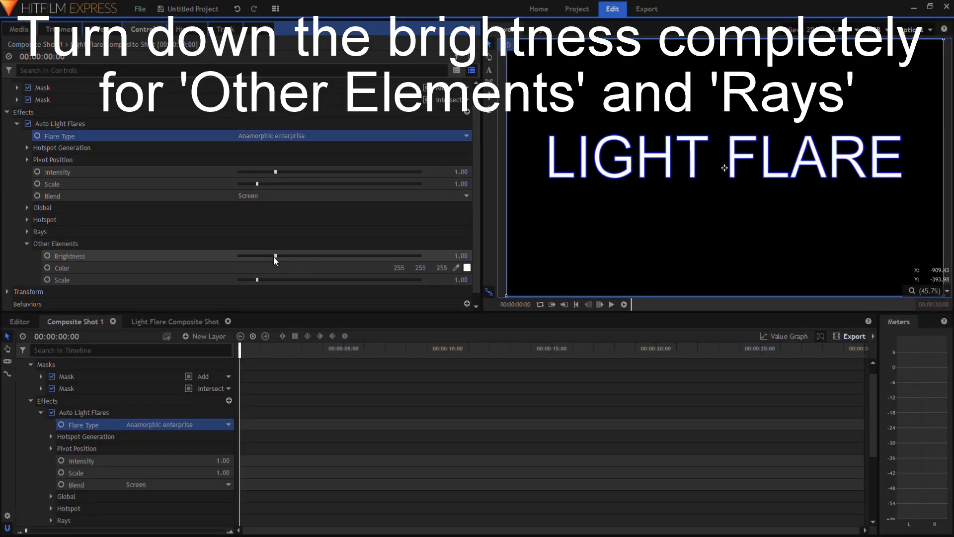
{"action": "left_click_drag", "start_coordinate": [274, 256], "coordinate": [226, 259]}
{"action": "left_click", "coordinate": [27, 243]}
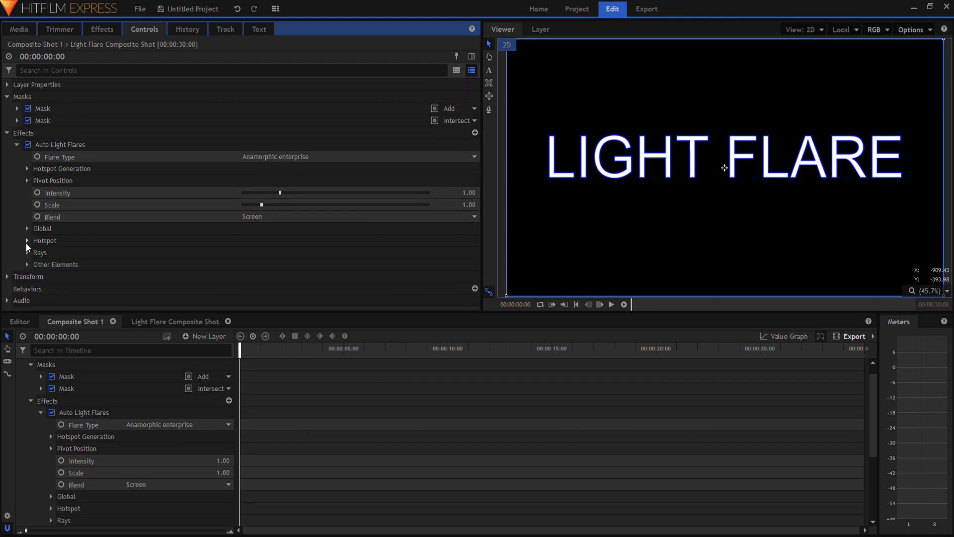
{"action": "left_click", "coordinate": [27, 253]}
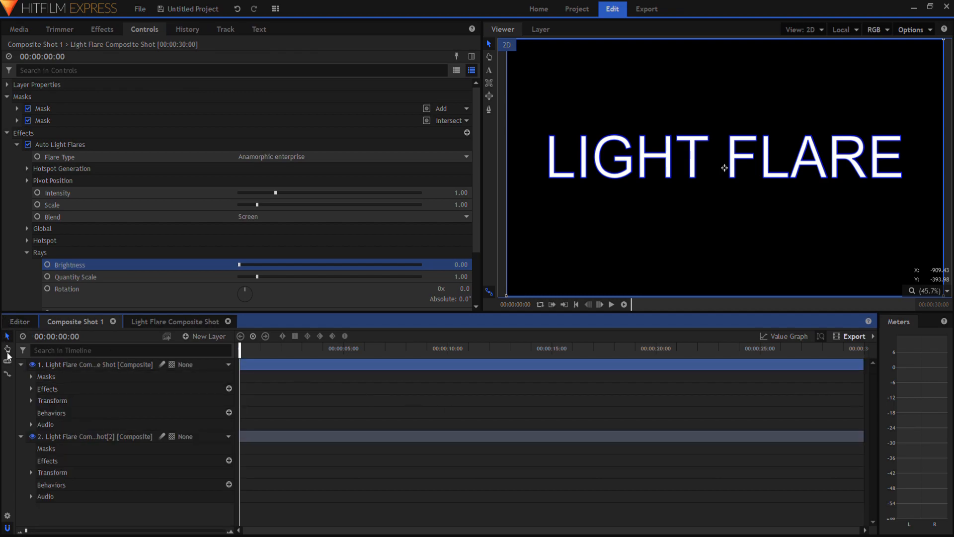
Collapse both layers in Composite Shot 1 and play back the flare animation
{"action": "left_click", "coordinate": [22, 365]}
{"action": "left_click", "coordinate": [21, 377]}
{"action": "key", "text": "space"}
{"action": "key", "text": "space"}
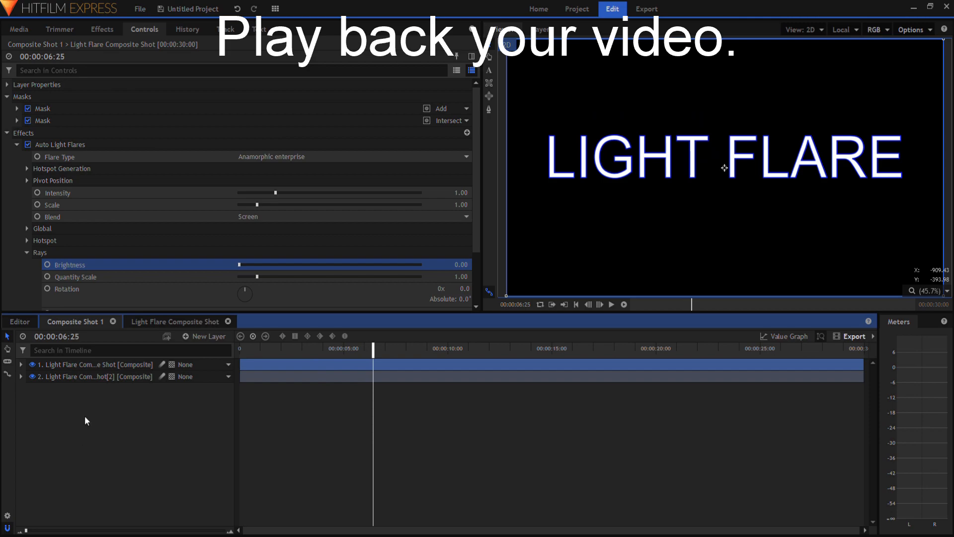
Nudge the masked layer's horizontal Add mask slightly upward along the top edge of the text
{"action": "left_click", "coordinate": [74, 376]}
{"action": "left_click", "coordinate": [73, 365]}
{"action": "left_click", "coordinate": [21, 364]}
{"action": "left_click", "coordinate": [31, 376]}
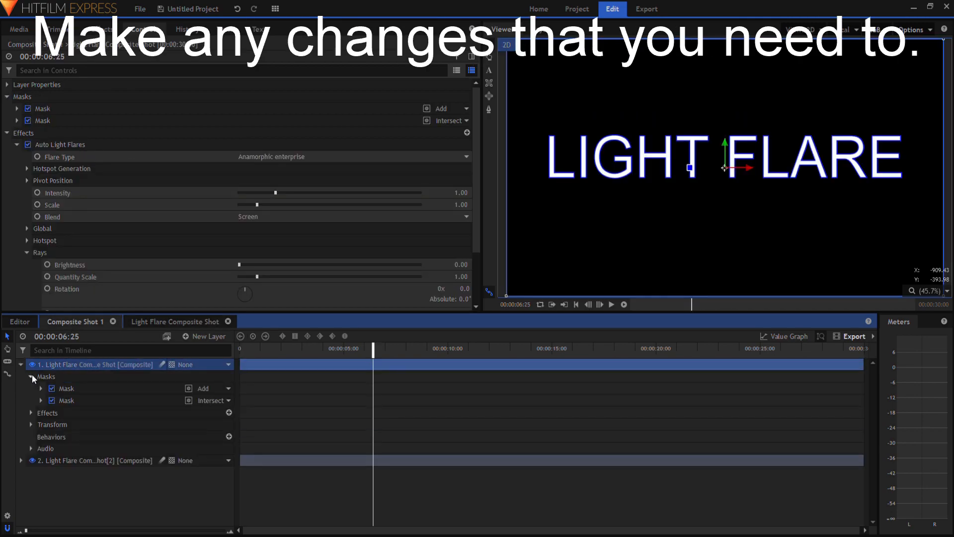
{"action": "left_click", "coordinate": [42, 388]}
{"action": "left_click", "coordinate": [70, 422]}
{"action": "left_click", "coordinate": [80, 389]}
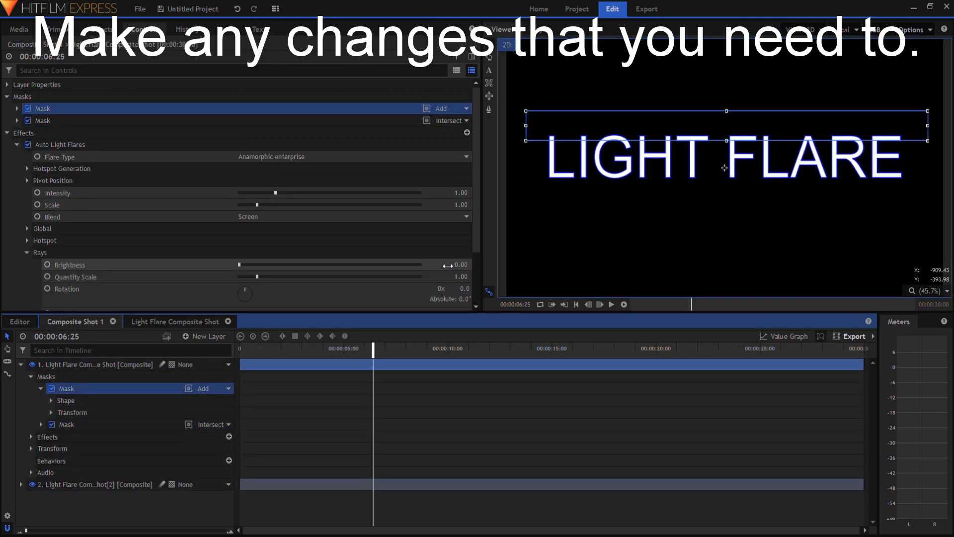
{"action": "left_click_drag", "start_coordinate": [740, 134], "coordinate": [739, 132]}
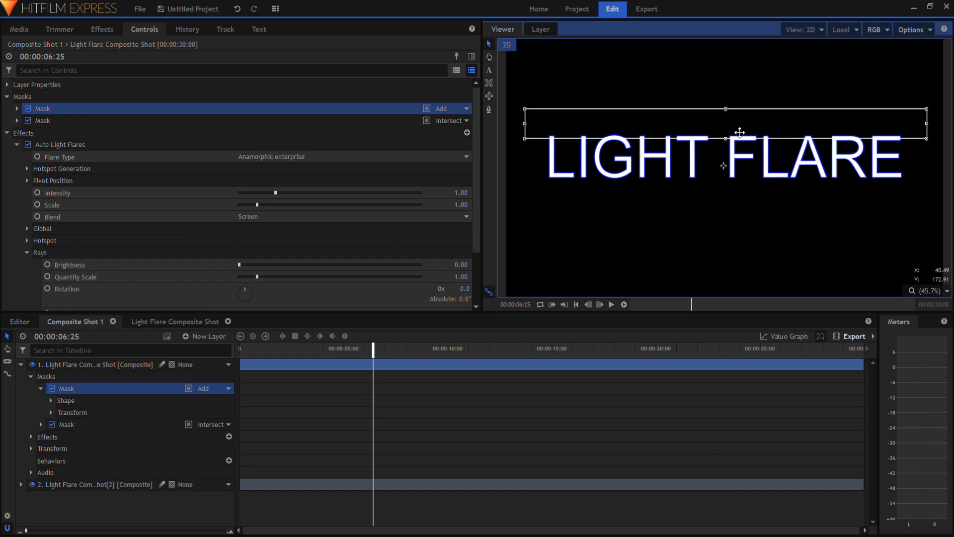
Collapse the masked layer and play the flare sweep from the start to check the adjusted horizontal mask
{"action": "left_click_drag", "start_coordinate": [297, 349], "coordinate": [211, 343]}
{"action": "key", "text": "space"}
{"action": "key", "text": "space"}
{"action": "left_click", "coordinate": [41, 388]}
{"action": "left_click", "coordinate": [30, 376]}
{"action": "left_click", "coordinate": [21, 365]}
{"action": "key", "text": "space"}
{"action": "key", "text": "space"}
{"action": "left_click_drag", "start_coordinate": [175, 416], "coordinate": [176, 373]}
{"action": "left_click_drag", "start_coordinate": [273, 350], "coordinate": [227, 358]}
{"action": "key", "text": "space"}
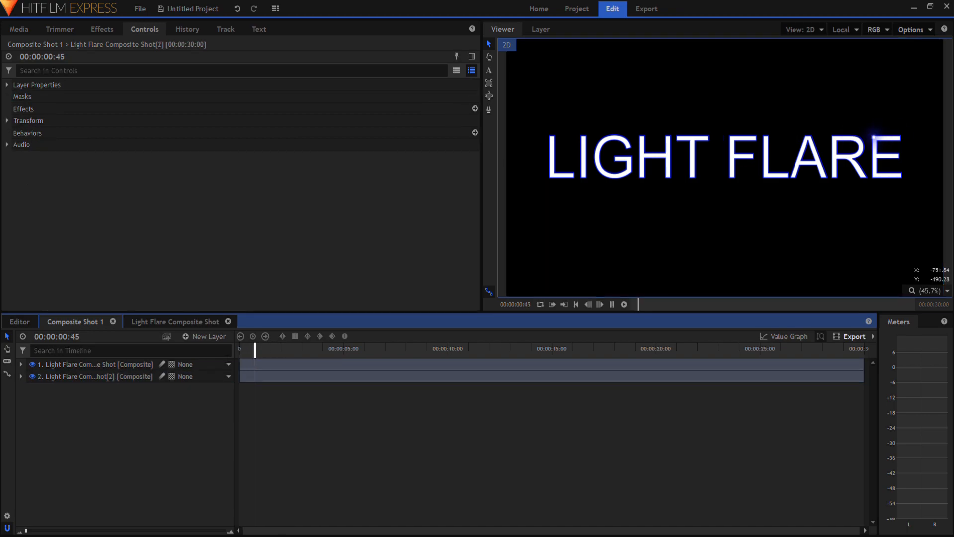
{"action": "key", "text": "space"}
At the vertical mask's 00:00:05:22 position keyframe, move the mask past the L to about -1629, 6.5, and replay the sweep
{"action": "left_click", "coordinate": [21, 364]}
{"action": "left_click", "coordinate": [30, 389]}
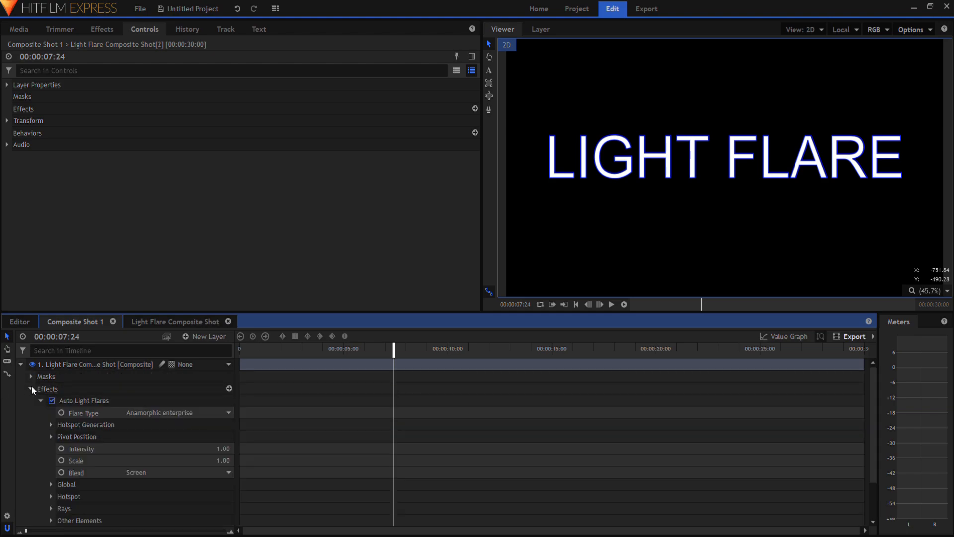
{"action": "left_click", "coordinate": [40, 401]}
{"action": "left_click", "coordinate": [41, 400]}
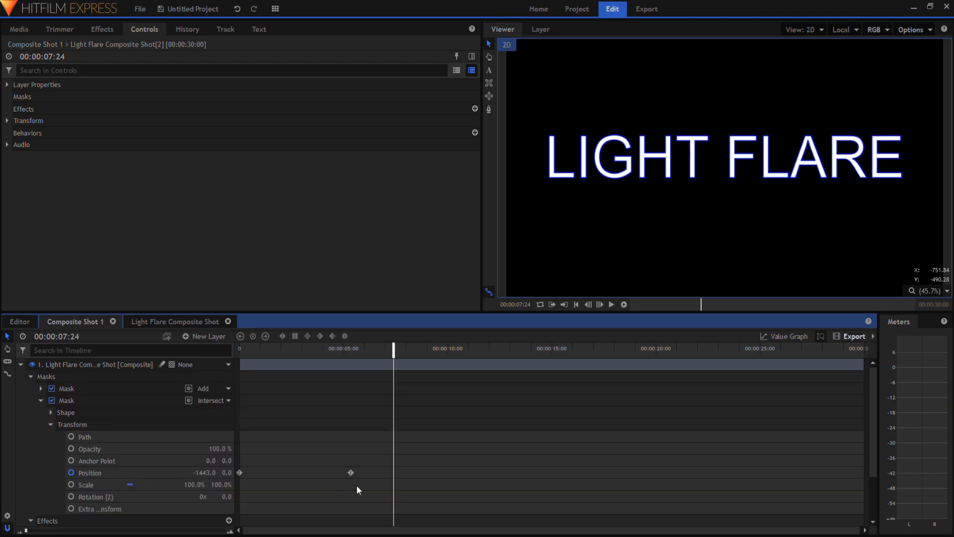
{"action": "left_click", "coordinate": [351, 472]}
{"action": "left_click_drag", "start_coordinate": [595, 175], "coordinate": [553, 176]}
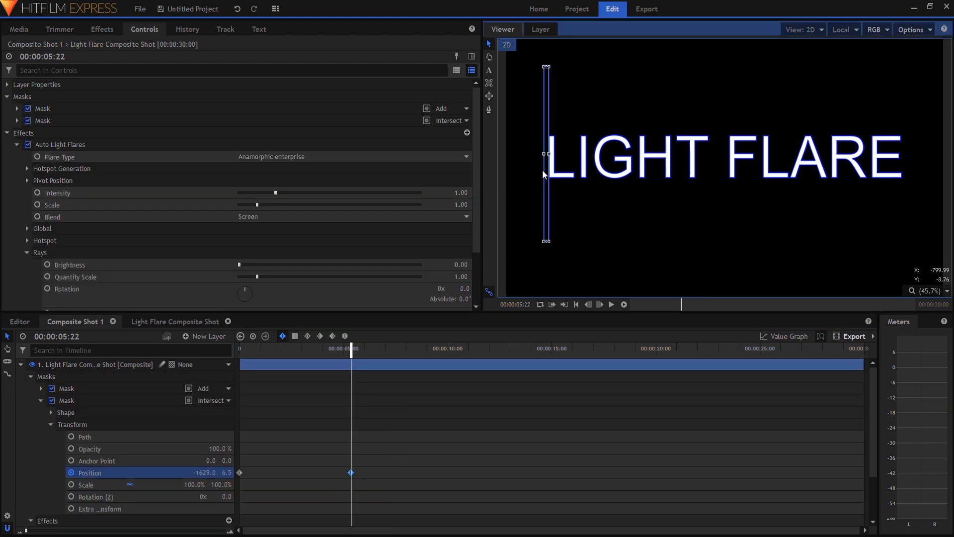
{"action": "left_click_drag", "start_coordinate": [280, 349], "coordinate": [225, 359]}
{"action": "key", "text": "space"}
{"action": "key", "text": "space"}
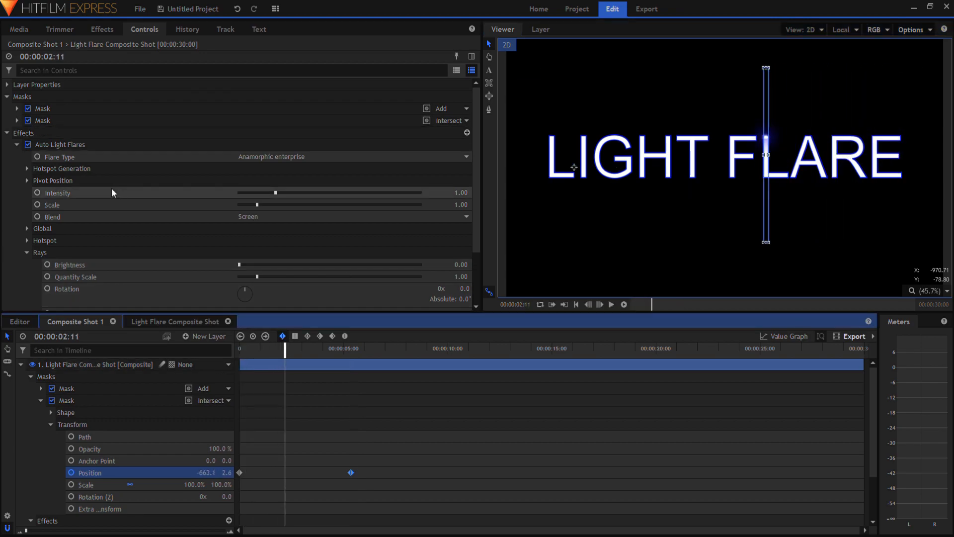
Try an Auto Light Flares Intensity of 2.10 during playback, and lower it to 1.30
{"action": "left_click", "coordinate": [27, 168]}
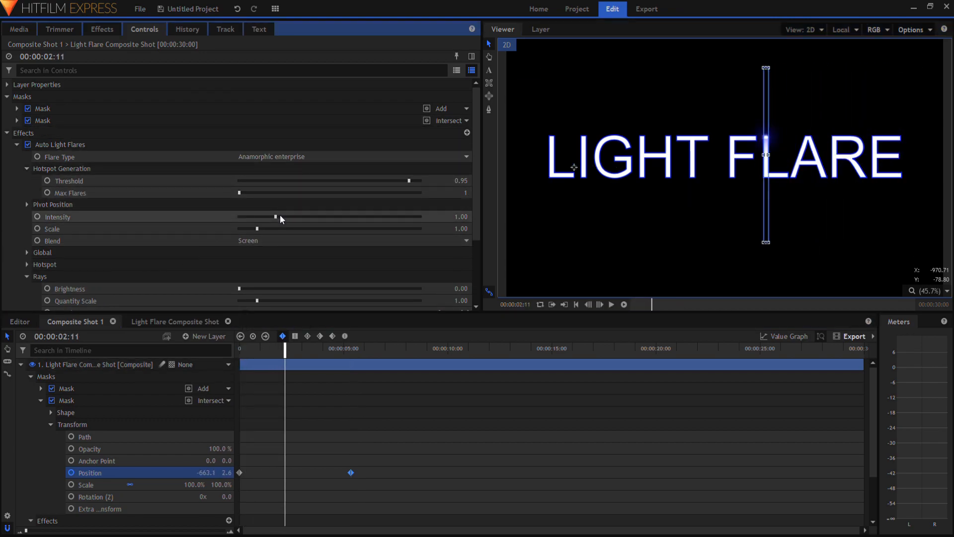
{"action": "left_click_drag", "start_coordinate": [276, 216], "coordinate": [283, 216]}
{"action": "left_click_drag", "start_coordinate": [267, 358], "coordinate": [219, 359]}
{"action": "key", "text": "space"}
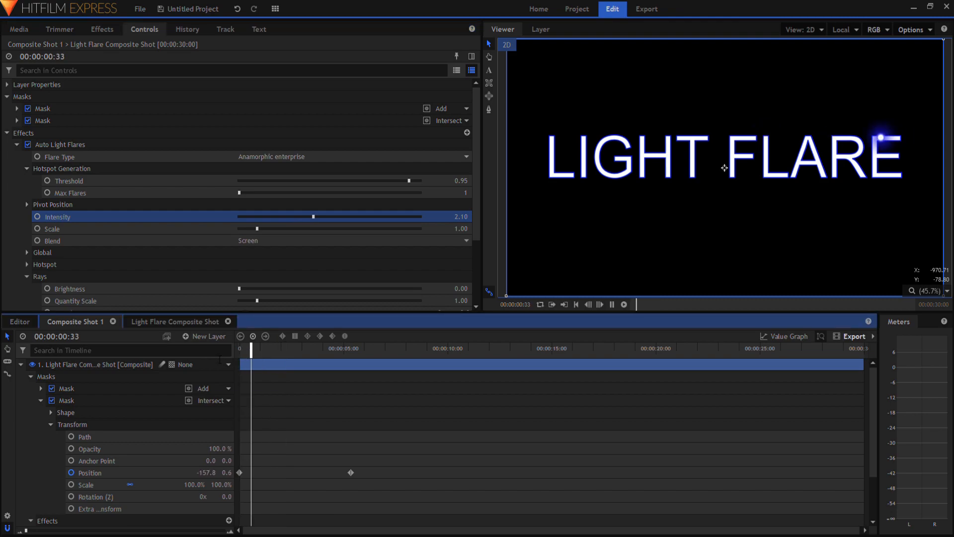
{"action": "left_click_drag", "start_coordinate": [315, 216], "coordinate": [283, 217]}
Try the Anamorphic streak and Diffraction hoops flare types, and settle on Digital Stripe
{"action": "left_click", "coordinate": [278, 241]}
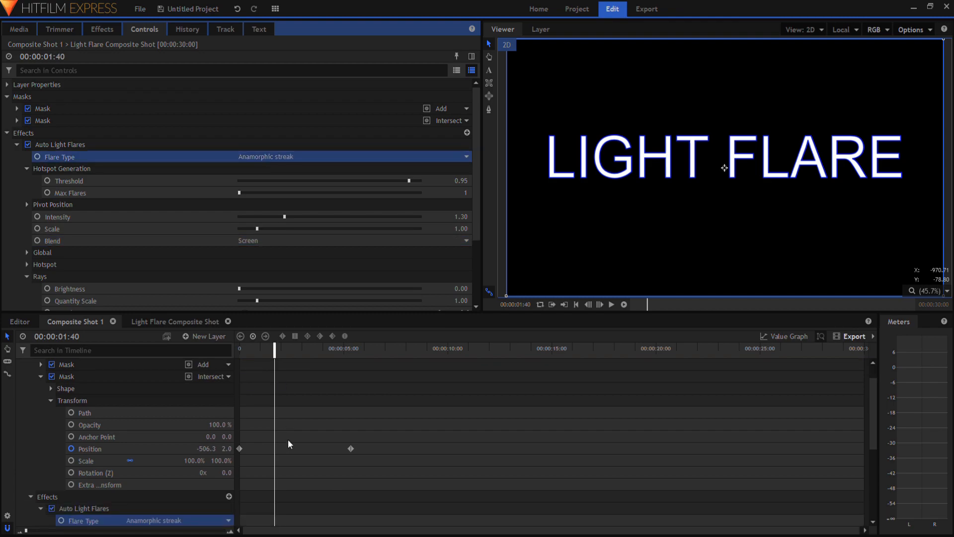
{"action": "left_click", "coordinate": [289, 444]}
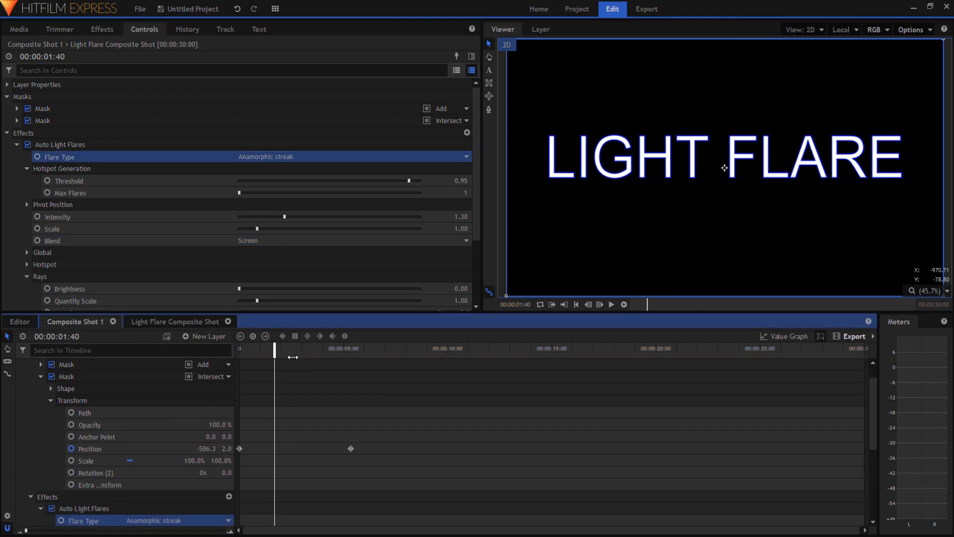
{"action": "left_click", "coordinate": [259, 156]}
{"action": "left_click", "coordinate": [273, 298]}
{"action": "left_click", "coordinate": [301, 160]}
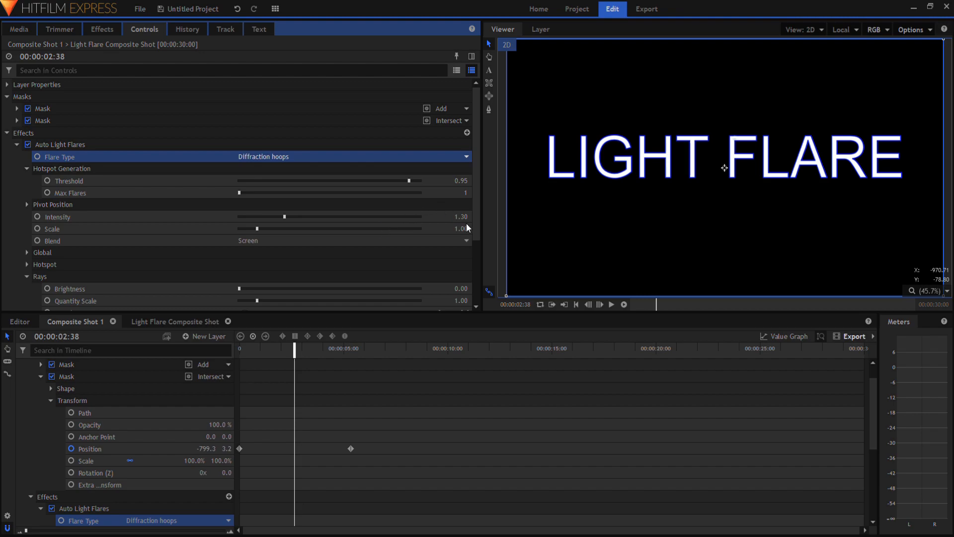
{"action": "left_click", "coordinate": [331, 224]}
{"action": "mouse_move", "coordinate": [278, 350]}
{"action": "left_mouse_down"}
{"action": "mouse_move", "coordinate": [239, 350]}
{"action": "mouse_move", "coordinate": [277, 350]}
{"action": "left_mouse_up"}
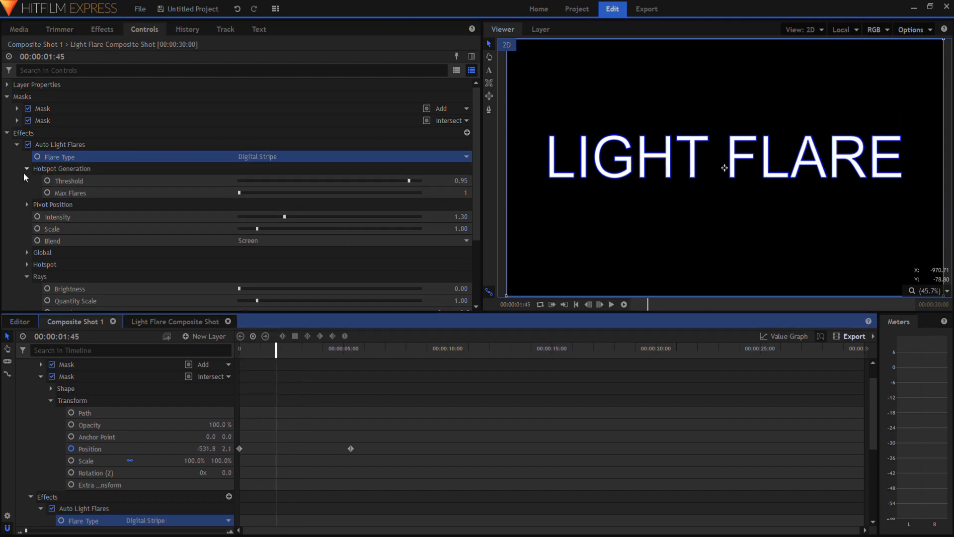
Set the Global color of Auto Light Flares to light blue (35, 219, 255) and preview the flare
{"action": "left_click", "coordinate": [26, 169]}
{"action": "left_click", "coordinate": [27, 180]}
{"action": "left_click", "coordinate": [27, 180]}
{"action": "left_click", "coordinate": [26, 252]}
{"action": "left_click", "coordinate": [27, 229]}
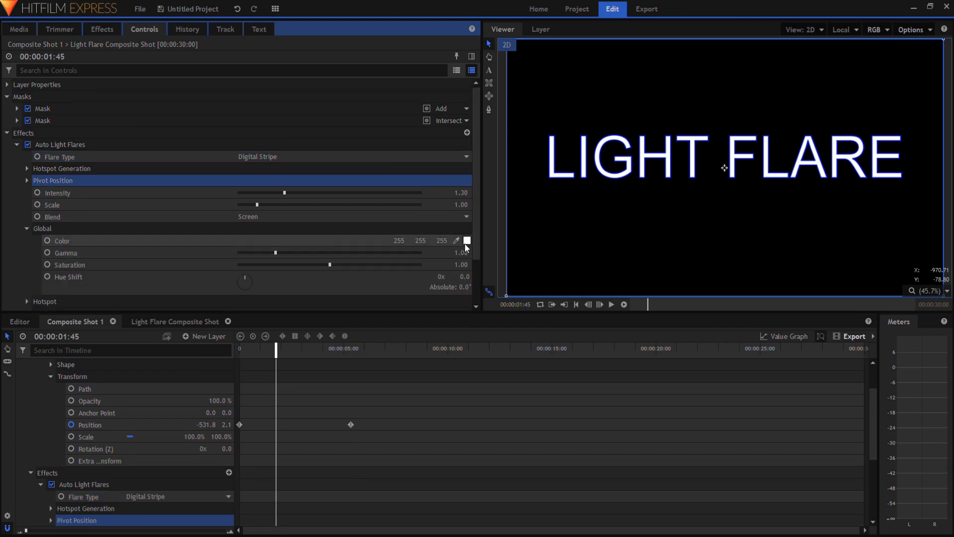
{"action": "left_click", "coordinate": [465, 244]}
{"action": "key", "text": "space"}
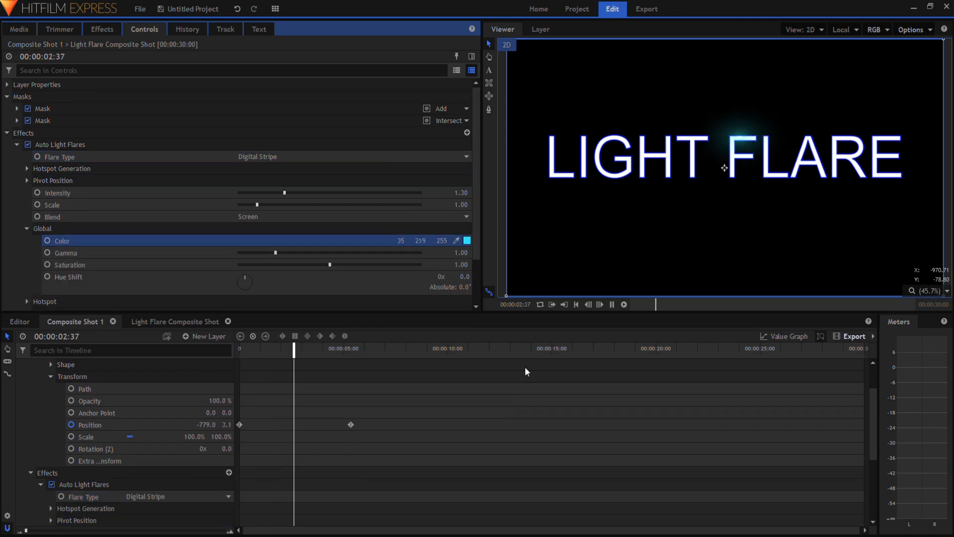
{"action": "key", "text": "space"}
Set the flare's Global Gamma to 0.55 and Saturation to 1.12
{"action": "left_click", "coordinate": [27, 228]}
{"action": "left_click", "coordinate": [27, 240]}
{"action": "left_click", "coordinate": [462, 276]}
{"action": "mouse_move", "coordinate": [274, 252]}
{"action": "left_mouse_down"}
{"action": "mouse_move", "coordinate": [378, 244]}
{"action": "mouse_move", "coordinate": [256, 249]}
{"action": "left_mouse_up"}
{"action": "left_click", "coordinate": [28, 229]}
{"action": "left_click_drag", "start_coordinate": [330, 265], "coordinate": [340, 264]}
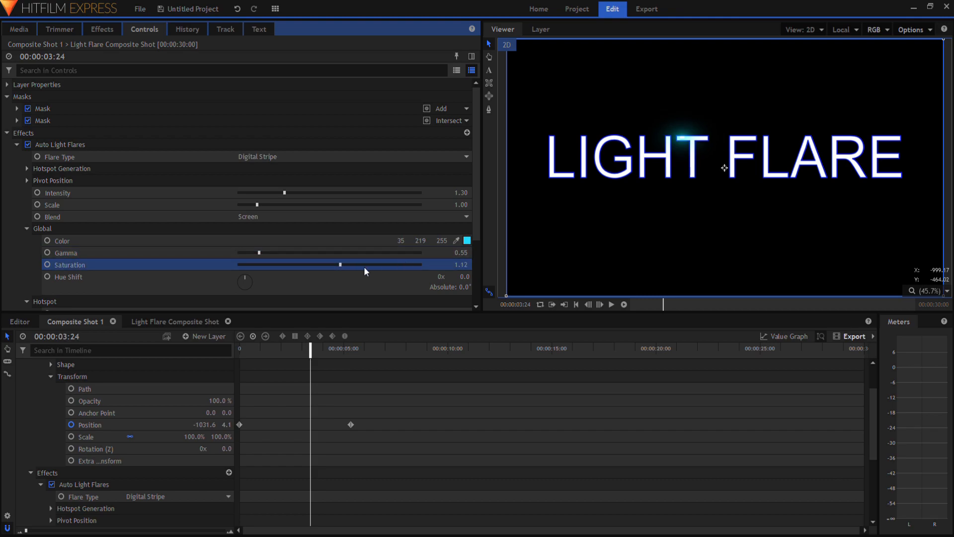
Replay the flare animation from the start and collapse the layer, mask and effect properties
{"action": "left_click", "coordinate": [239, 349]}
{"action": "key", "text": "space"}
{"action": "key", "text": "space"}
{"action": "left_click", "coordinate": [51, 376]}
{"action": "left_click", "coordinate": [41, 401]}
{"action": "left_click", "coordinate": [22, 365]}
{"action": "left_click_drag", "start_coordinate": [254, 349], "coordinate": [207, 342]}
{"action": "key", "text": "space"}
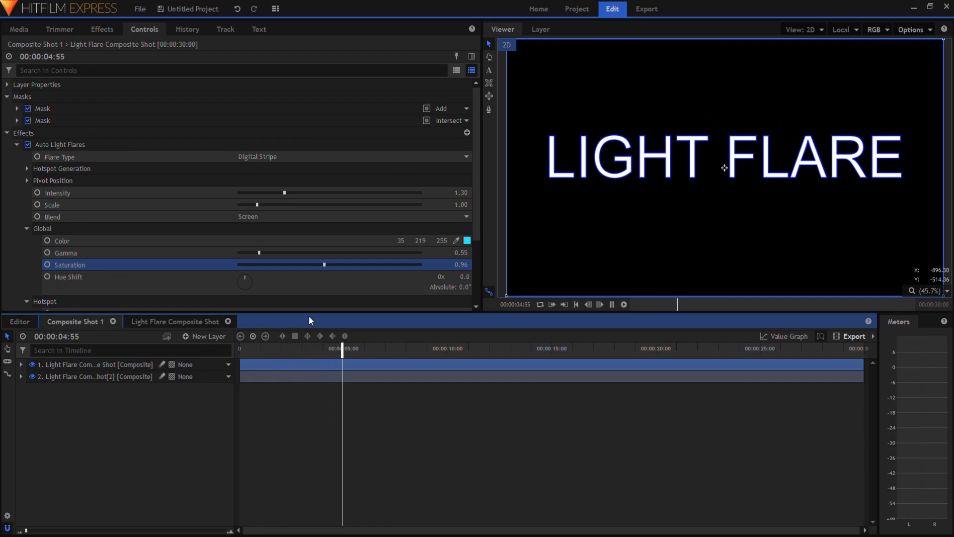
{"action": "left_click", "coordinate": [300, 350]}
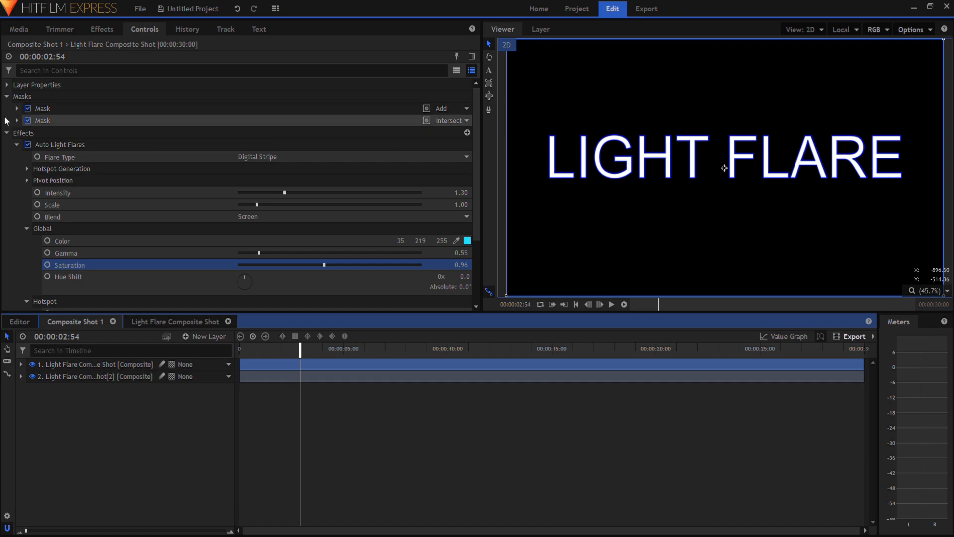
{"action": "left_click", "coordinate": [6, 133]}
{"action": "left_click", "coordinate": [7, 96]}
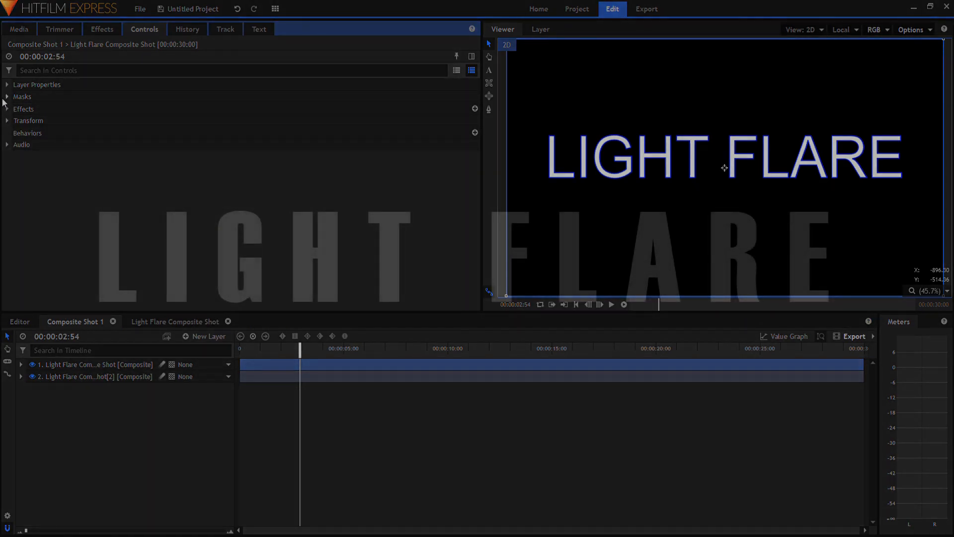